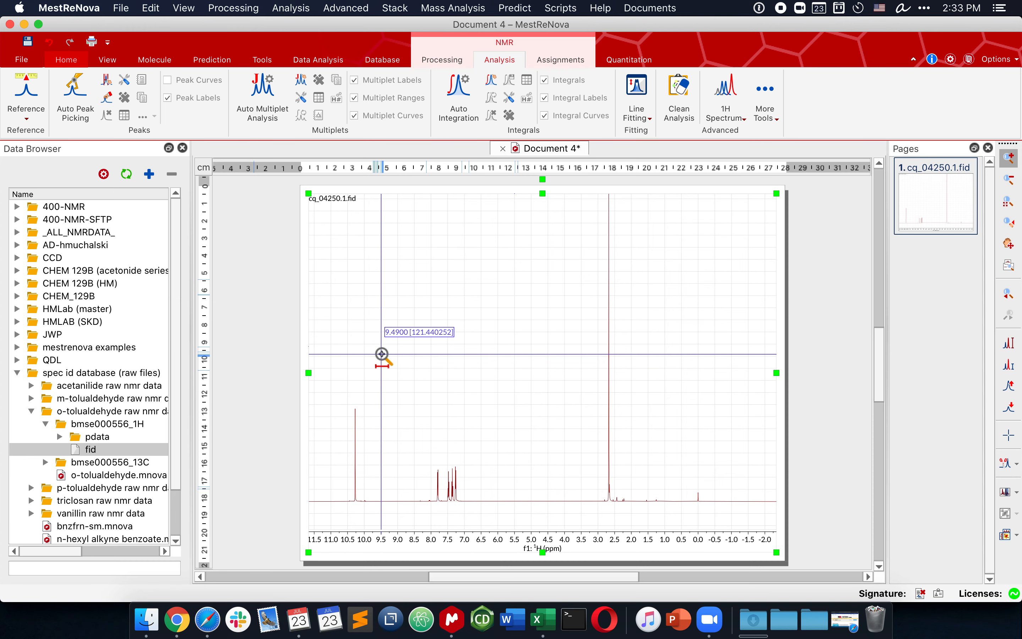
Start referencing the spectrum at the residual chloroform peak near 7.26 ppm, between the aromatic signals
{"action": "key", "text": "Escape"}
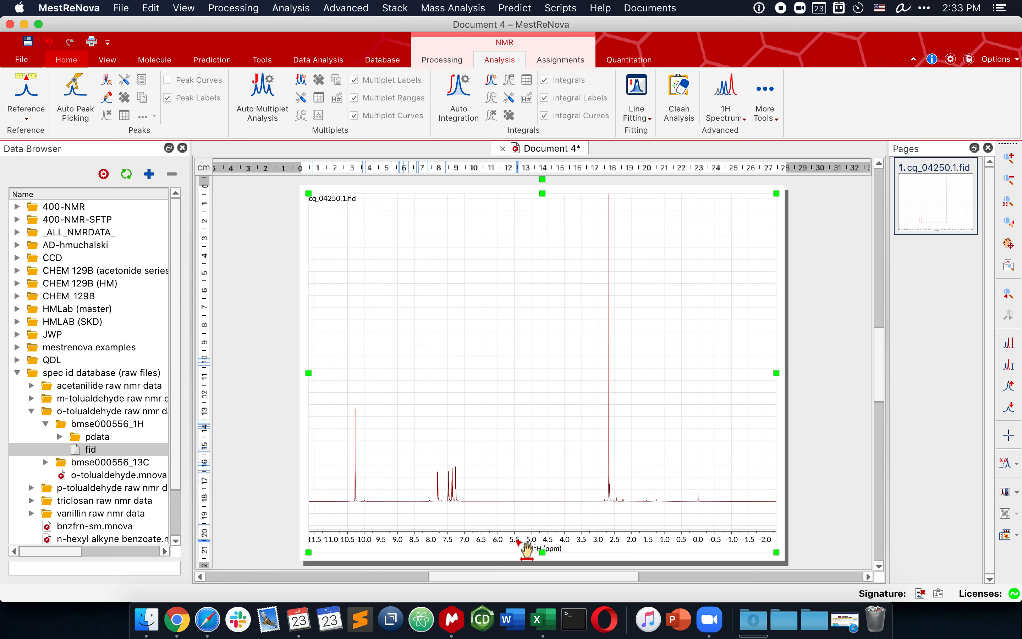
{"action": "left_click", "coordinate": [1010, 165]}
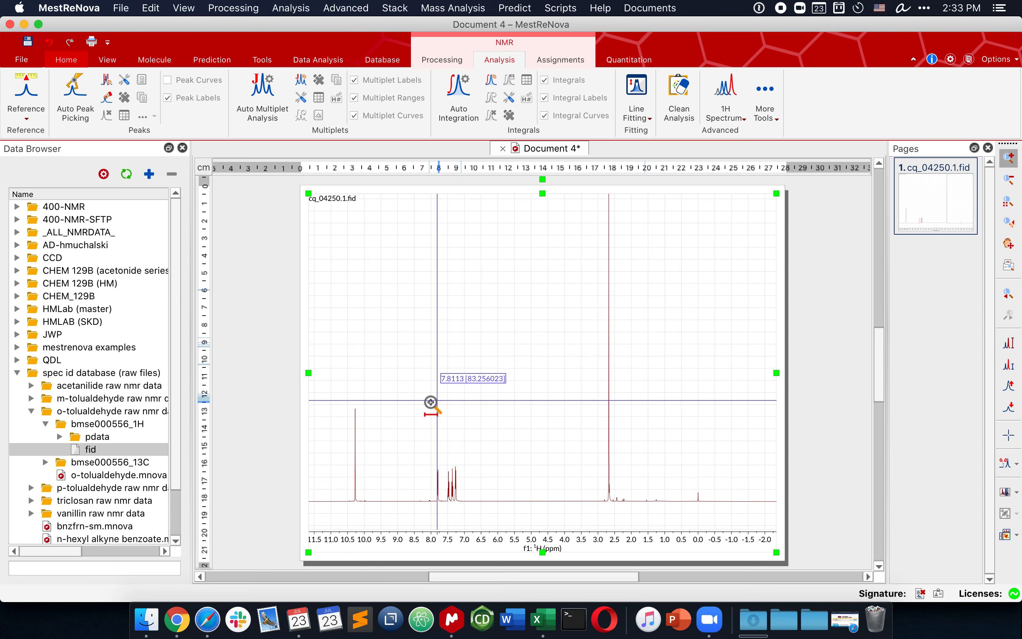
{"action": "left_click_drag", "start_coordinate": [420, 401], "coordinate": [486, 401]}
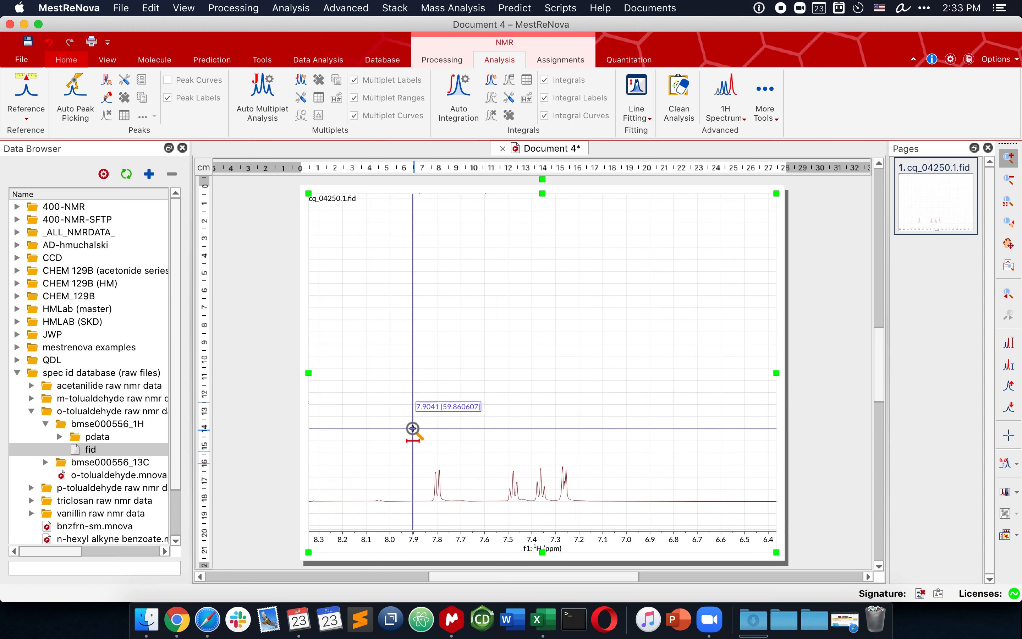
{"action": "scroll", "coordinate": [522, 359], "scroll_direction": "up", "scroll_amount": 5}
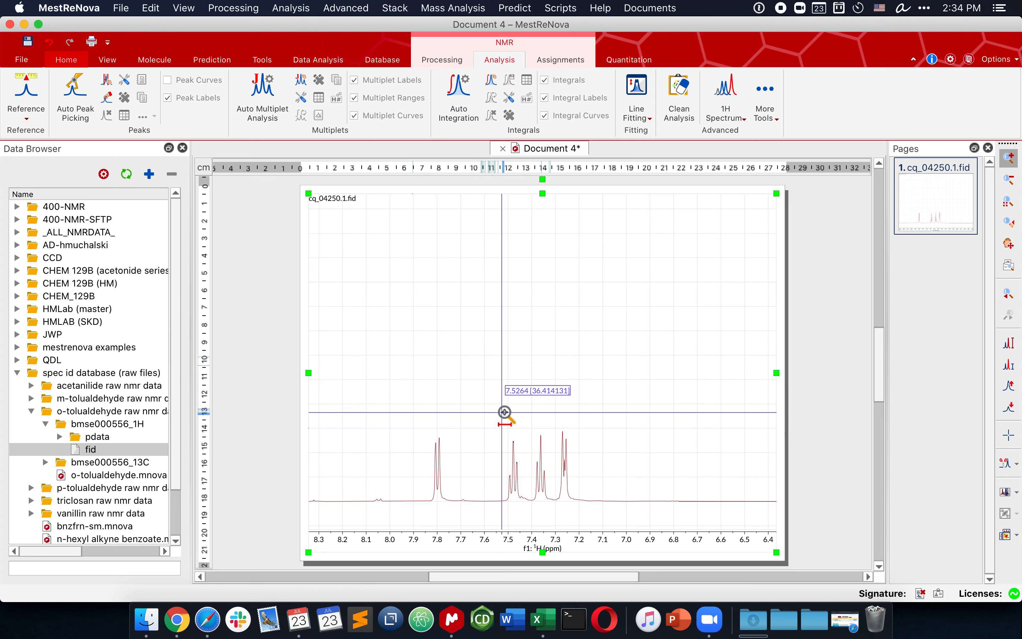
{"action": "left_click_drag", "start_coordinate": [511, 412], "coordinate": [628, 413]}
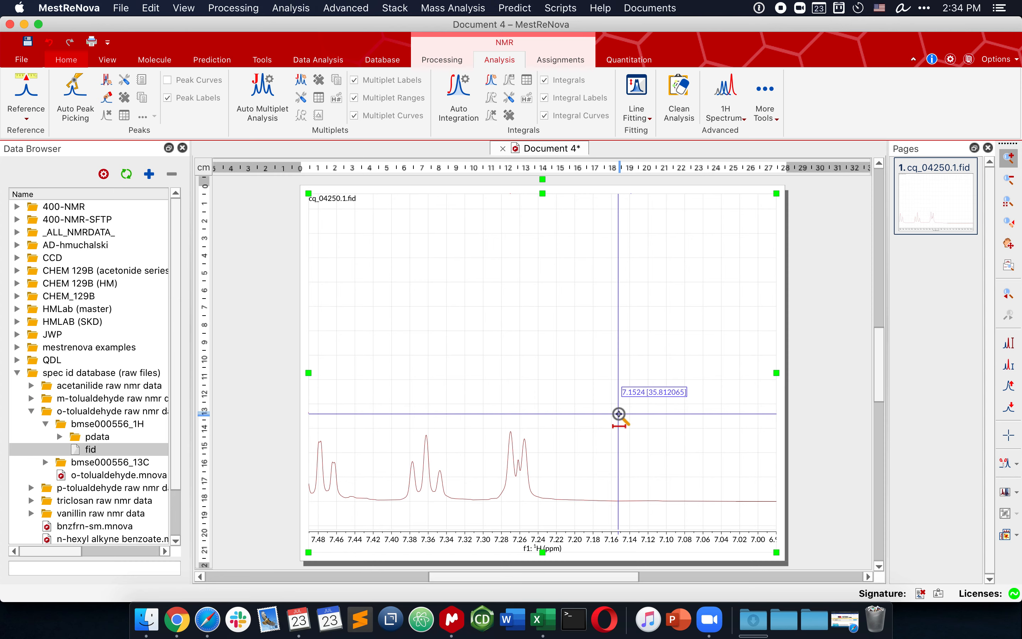
{"action": "key", "text": "Escape"}
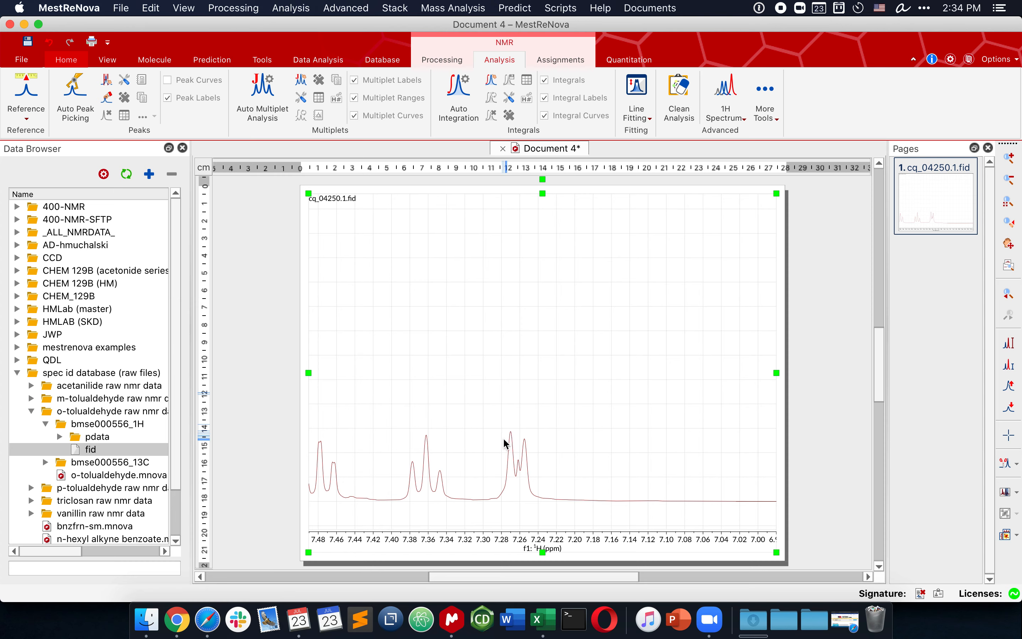
{"action": "key", "text": "c"}
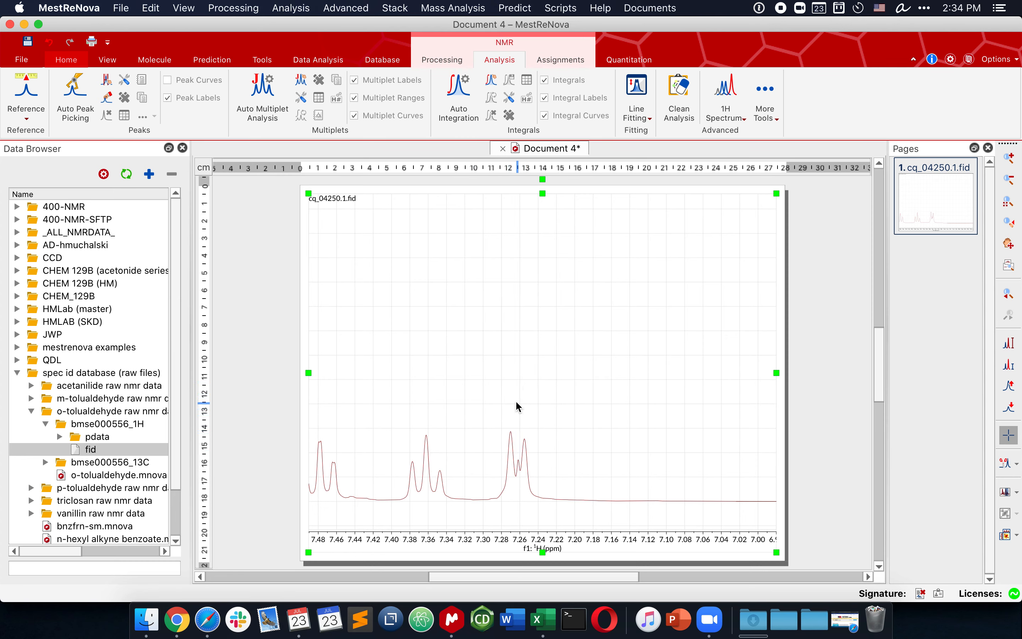
{"action": "key", "text": "ctrl+Down"}
{"action": "left_click", "coordinate": [39, 93]}
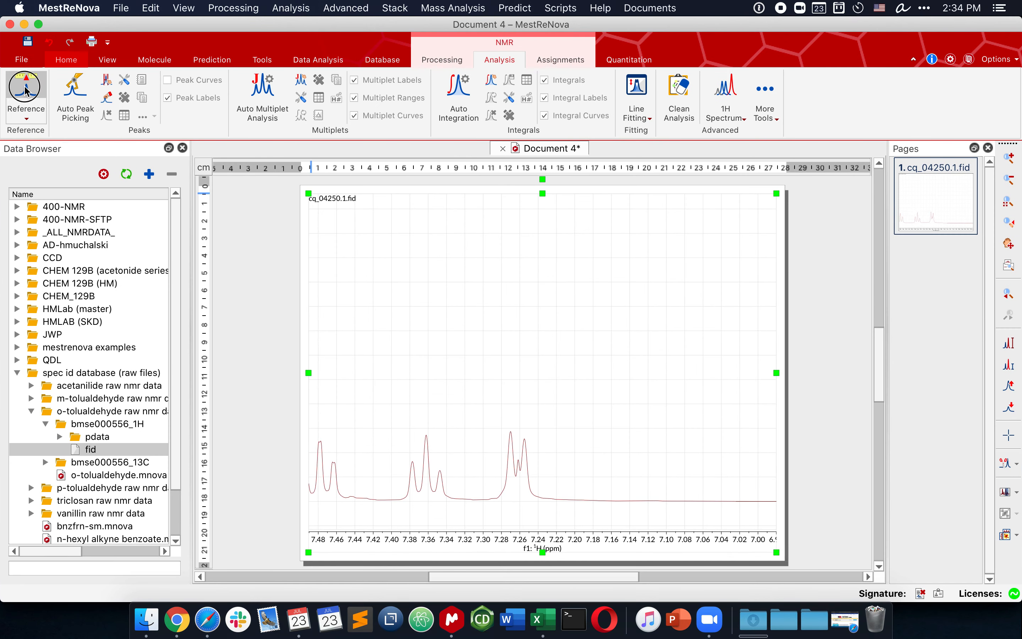
{"action": "left_click", "coordinate": [25, 90]}
{"action": "left_click", "coordinate": [518, 466]}
Set the new shift to 7.26 ppm, choose Chloroform-d from the solvent list and apply the CDCl3 reference
{"action": "left_click", "coordinate": [459, 313]}
{"action": "key", "text": "Right"}
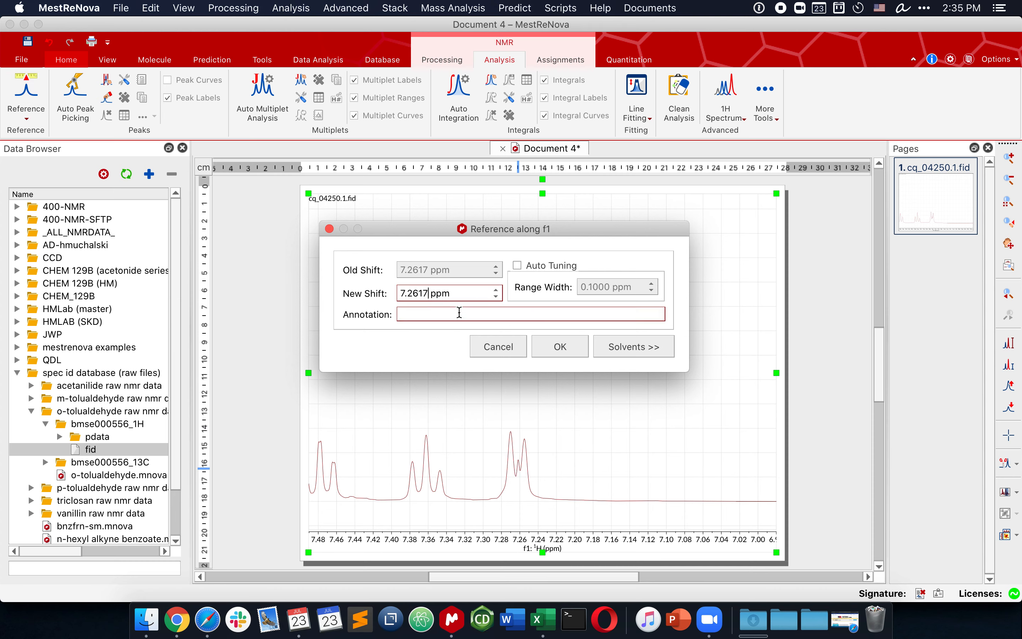
{"action": "key", "text": "BackSpace"}
{"action": "key", "text": "BackSpace"}
{"action": "left_click", "coordinate": [644, 350]}
{"action": "scroll", "coordinate": [529, 429], "scroll_direction": "down", "scroll_amount": 6}
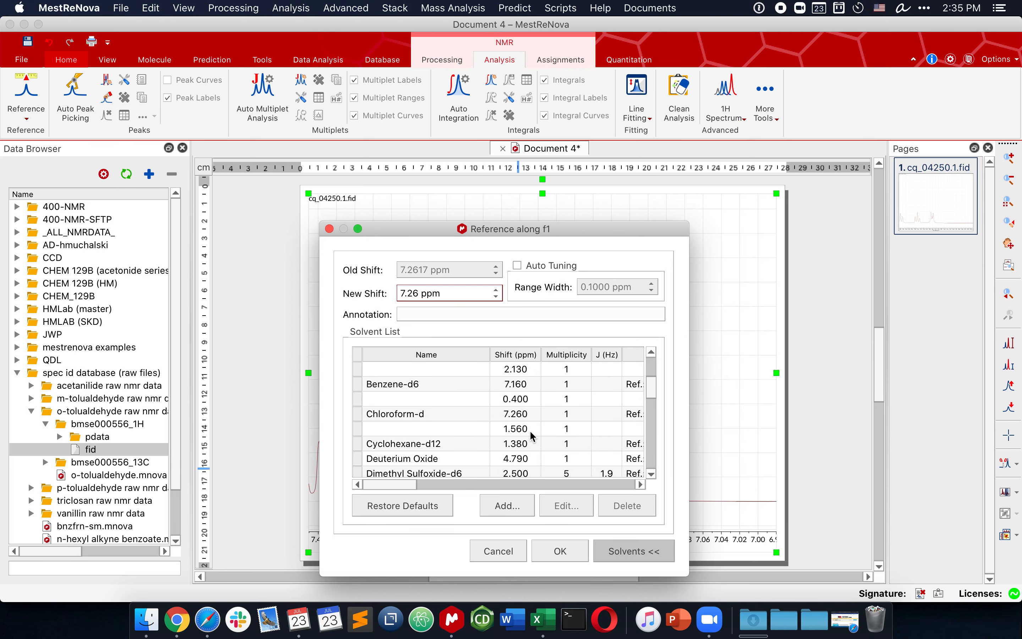
{"action": "left_click", "coordinate": [455, 416]}
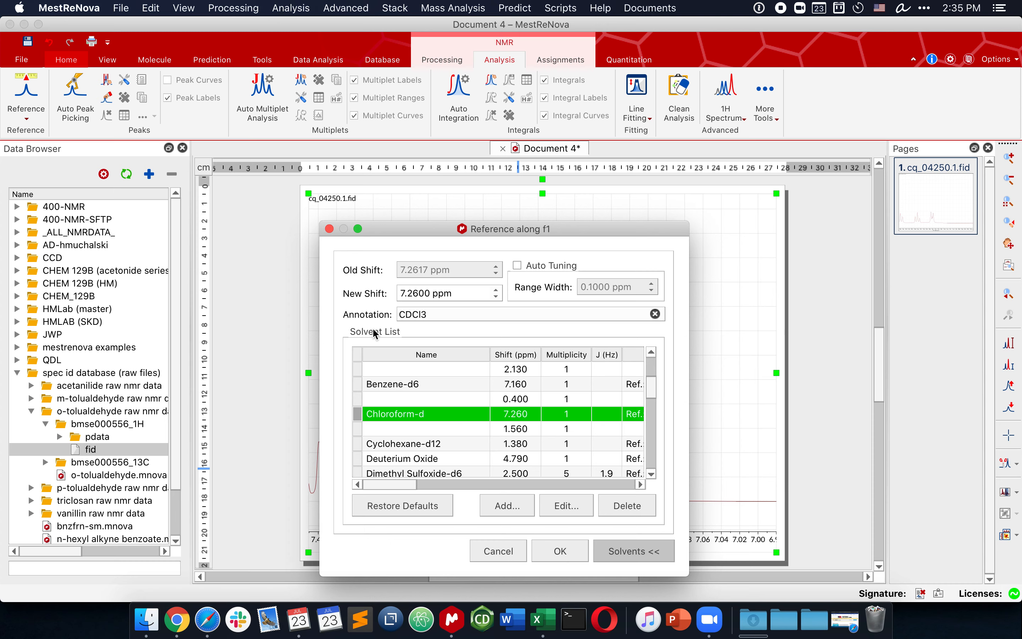
{"action": "left_click", "coordinate": [567, 550]}
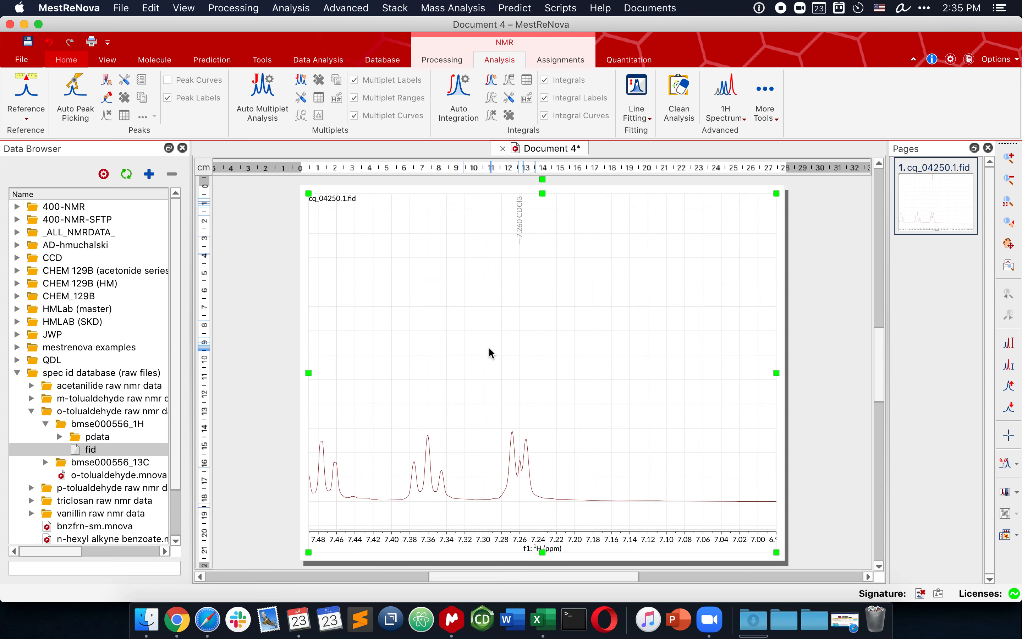
Show the full spectrum and scale its intensity until the tallest peak near 2.7 ppm fits within the page
{"action": "left_click", "coordinate": [1011, 211]}
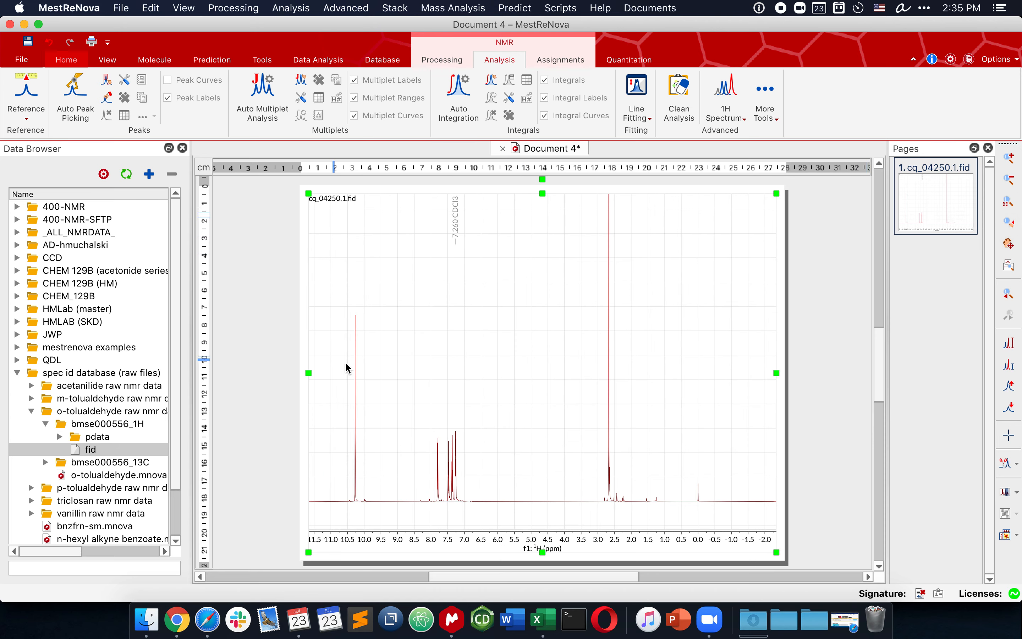
{"action": "scroll", "coordinate": [456, 392], "scroll_direction": "down", "scroll_amount": 4}
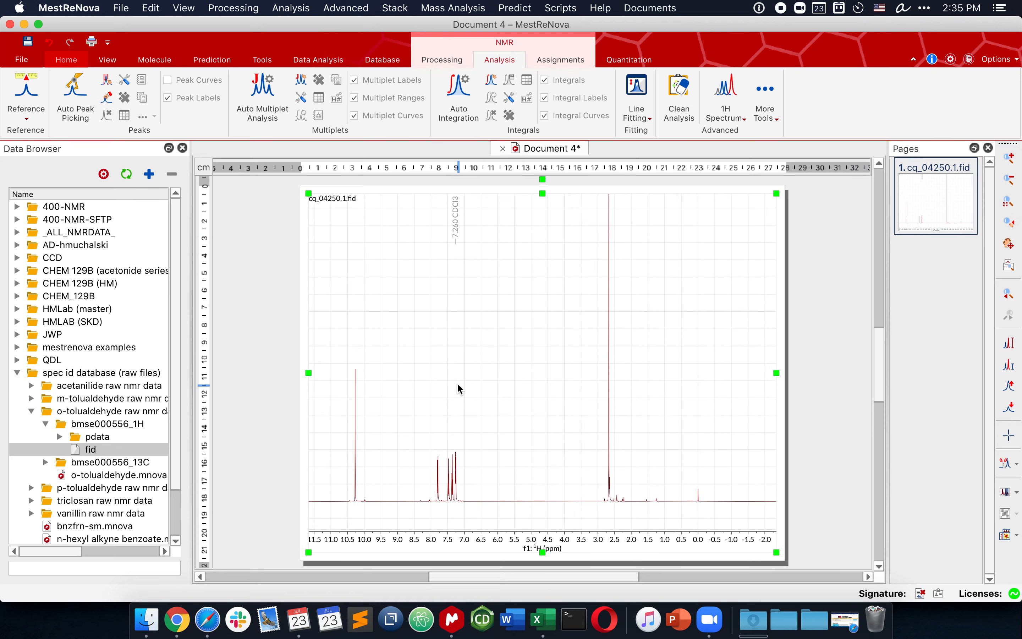
{"action": "scroll", "coordinate": [458, 385], "scroll_direction": "down", "scroll_amount": 1}
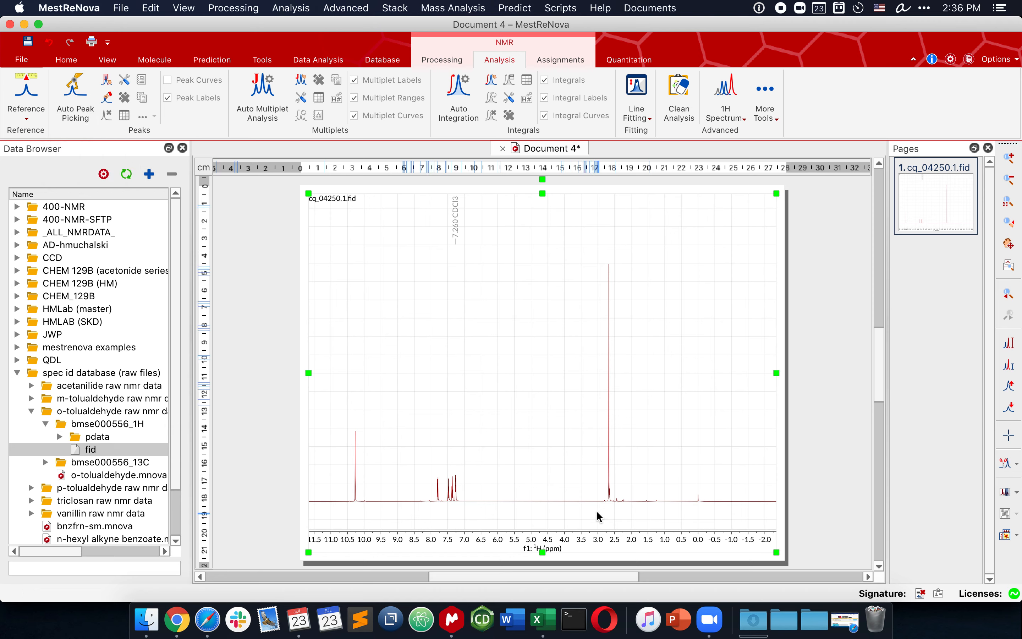
{"action": "scroll", "coordinate": [596, 510], "scroll_direction": "up", "scroll_amount": 2}
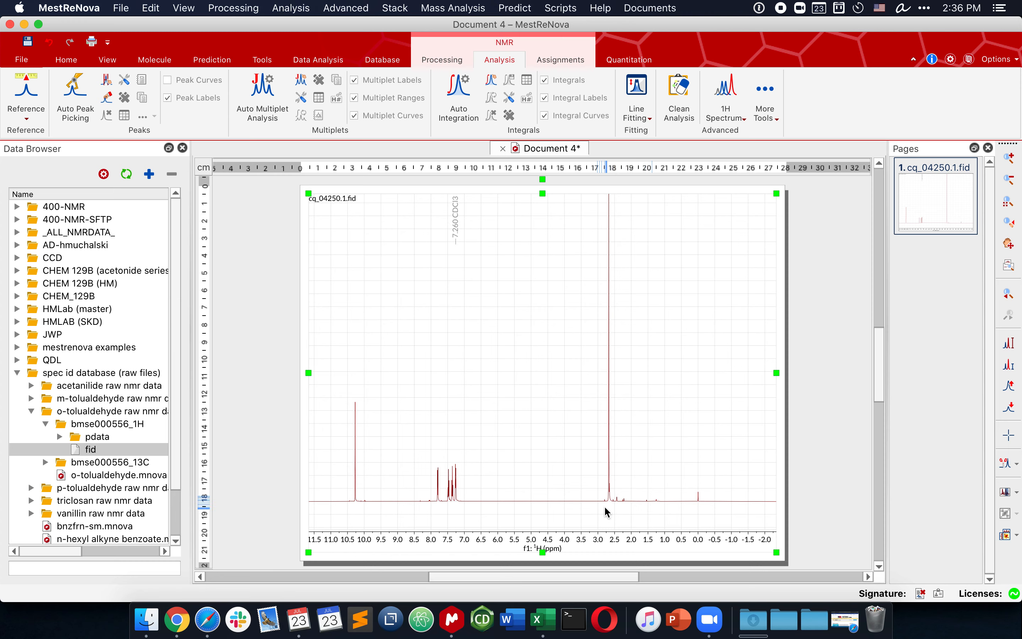
{"action": "scroll", "coordinate": [421, 440], "scroll_direction": "down", "scroll_amount": 2}
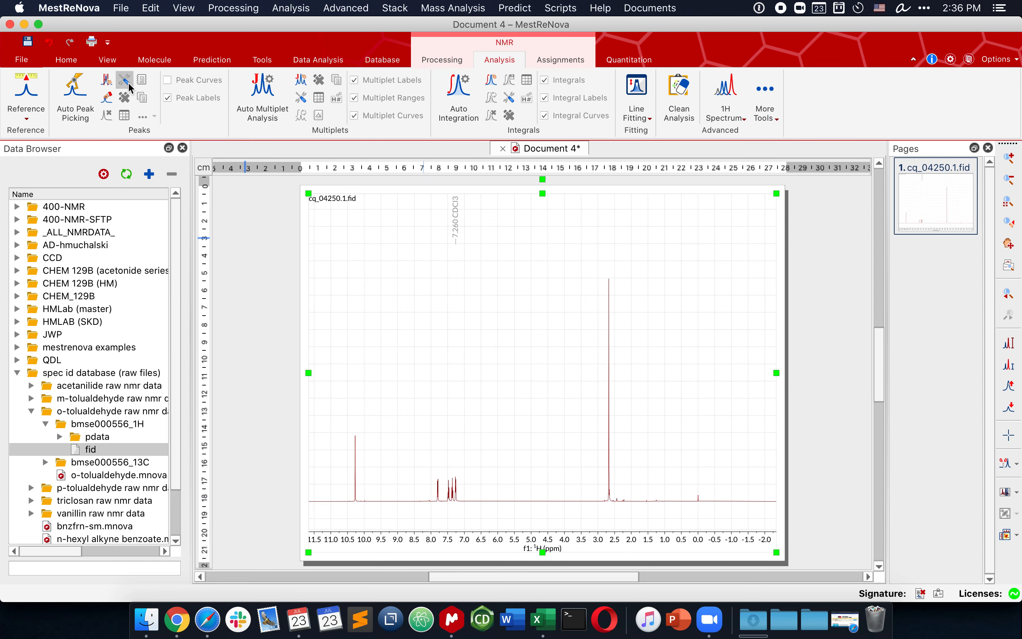
{"action": "left_click", "coordinate": [108, 85]}
{"action": "scroll", "coordinate": [108, 84], "scroll_direction": "up", "scroll_amount": 8}
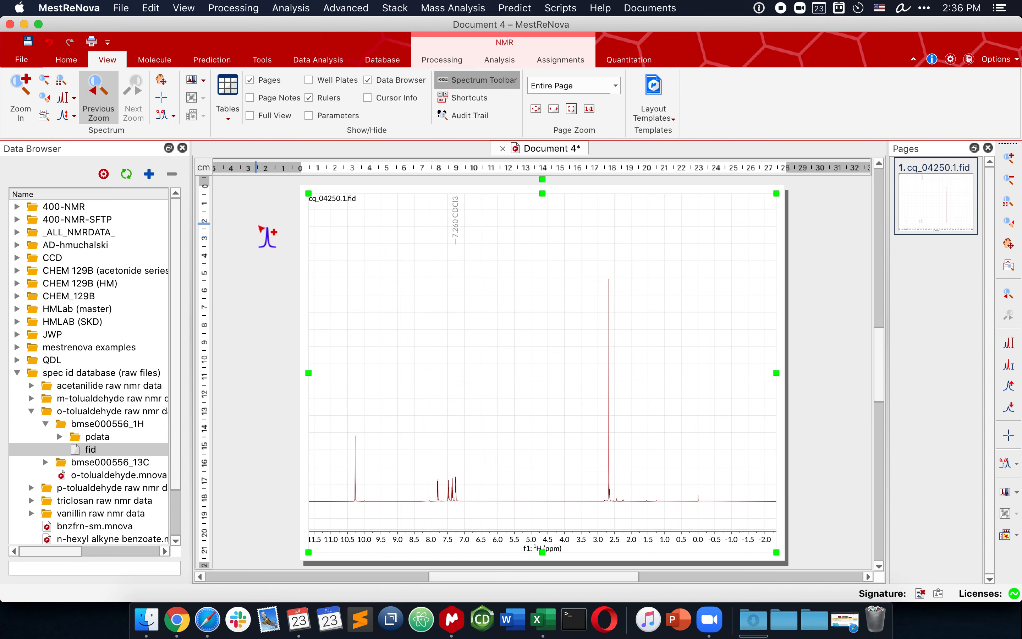
{"action": "left_click", "coordinate": [461, 63]}
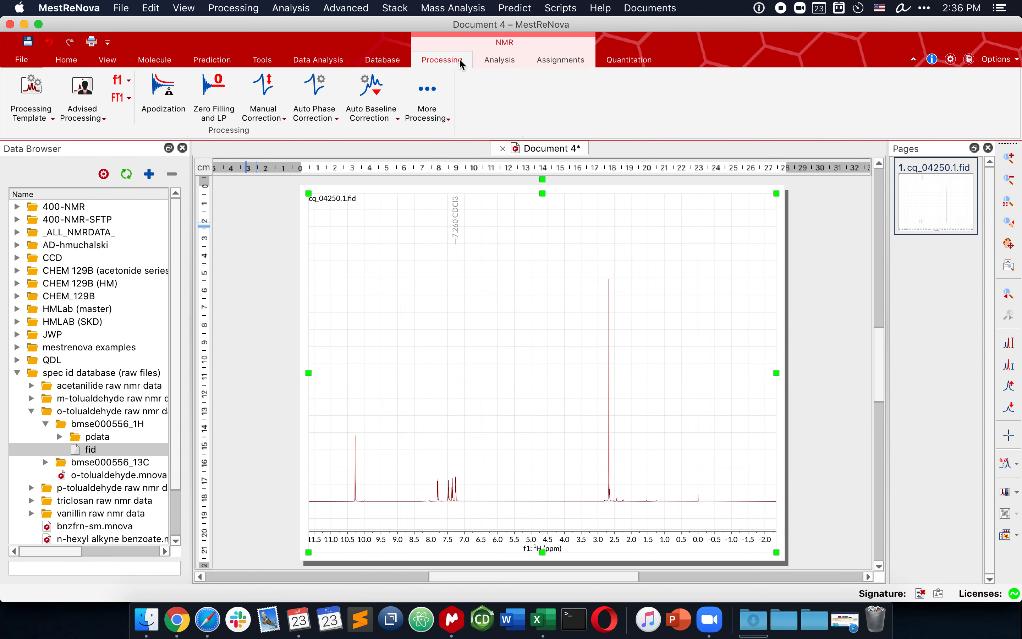
{"action": "left_click", "coordinate": [500, 62]}
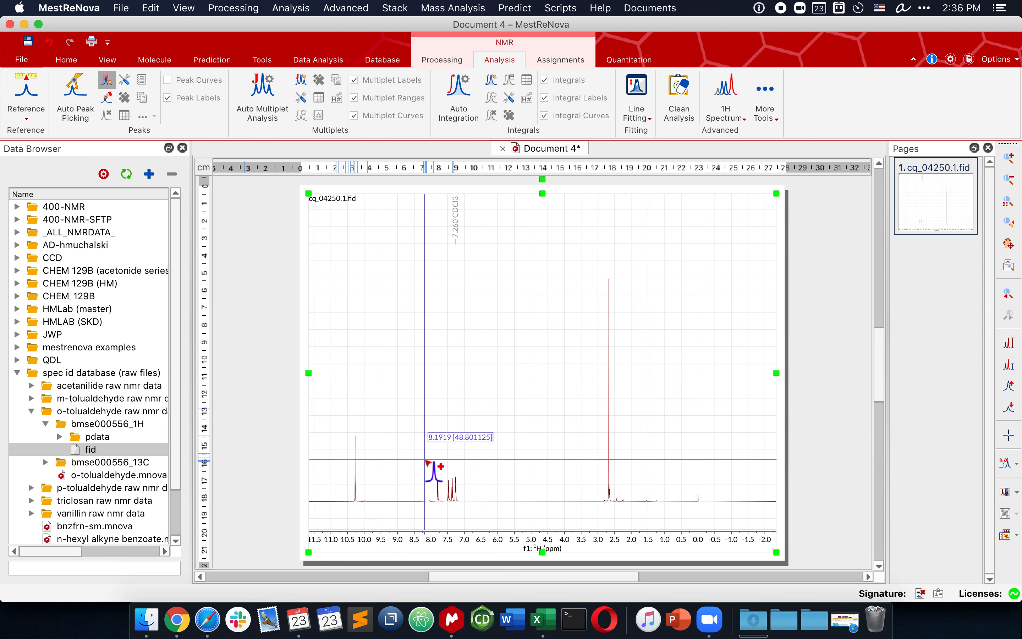
{"action": "key", "text": "Escape"}
Peak-pick the aldehyde singlet near 10.3 ppm manually, covering its full width and setting the threshold below its top
{"action": "key", "text": "z"}
{"action": "left_click_drag", "start_coordinate": [324, 454], "coordinate": [415, 451]}
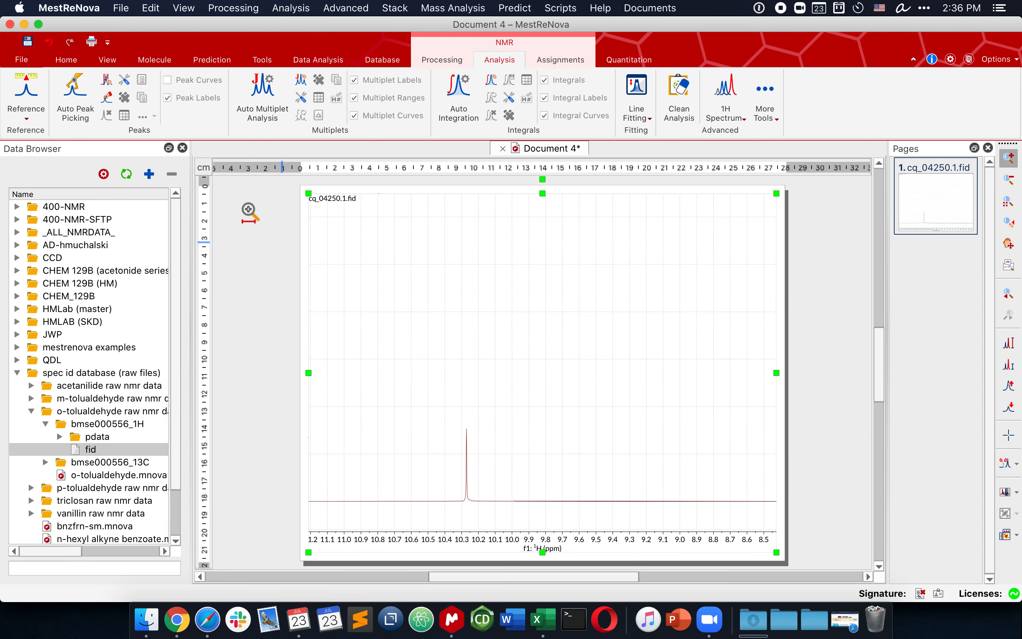
{"action": "left_click", "coordinate": [106, 79]}
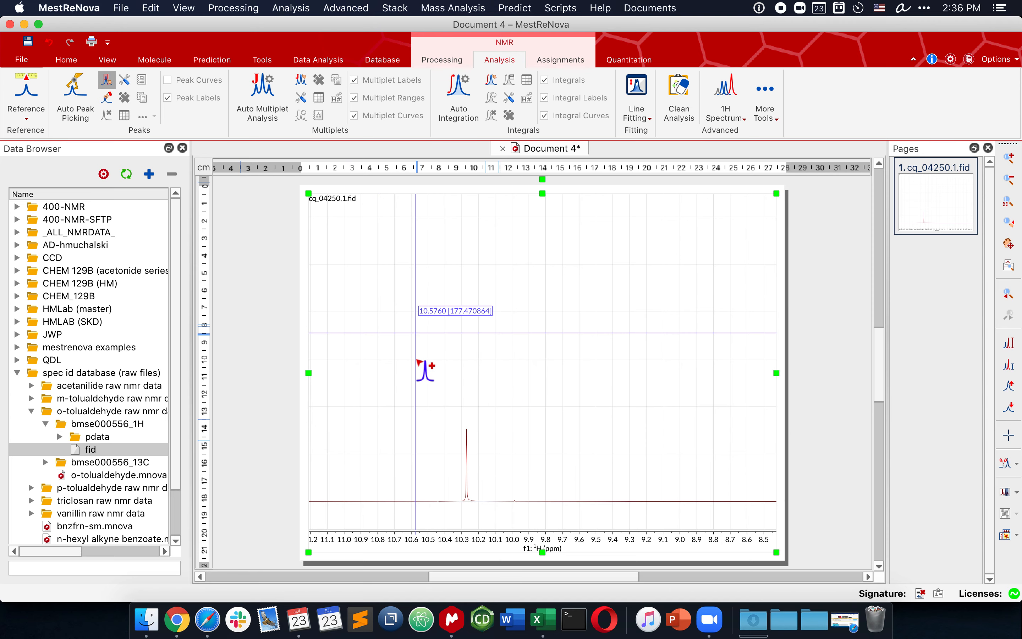
{"action": "left_click_drag", "start_coordinate": [404, 333], "coordinate": [506, 376]}
{"action": "left_click_drag", "start_coordinate": [411, 312], "coordinate": [529, 401]}
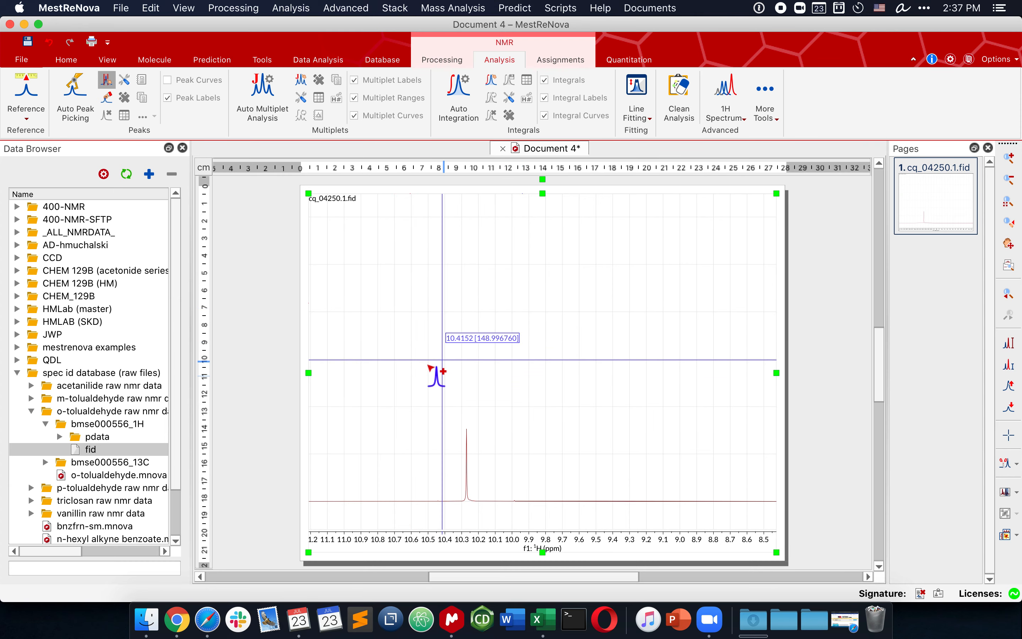
{"action": "left_click_drag", "start_coordinate": [434, 469], "coordinate": [501, 468]}
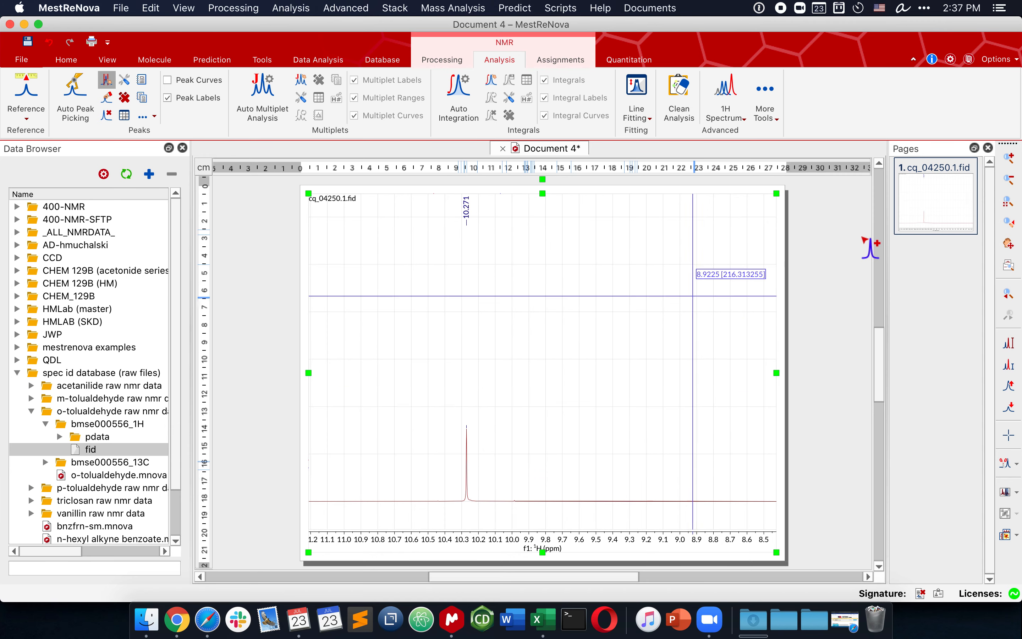
Peak-pick the aromatic signals between about 7.9 and 7.2 ppm manually, beginning with the doublet near 7.8 ppm
{"action": "key", "text": "f"}
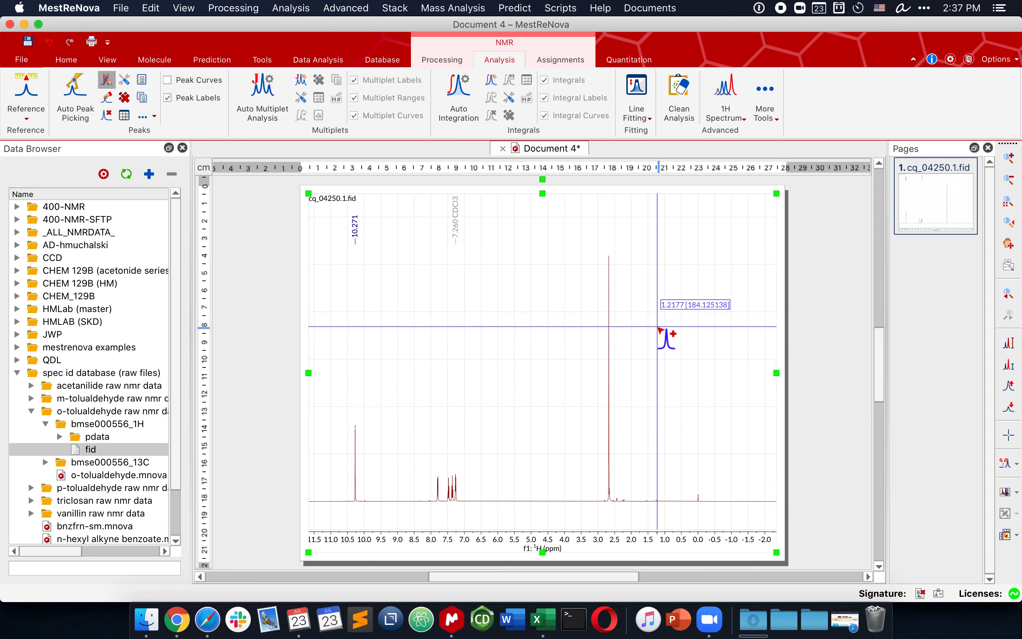
{"action": "key", "text": "z"}
{"action": "left_click_drag", "start_coordinate": [423, 422], "coordinate": [481, 424]}
{"action": "key", "text": "k"}
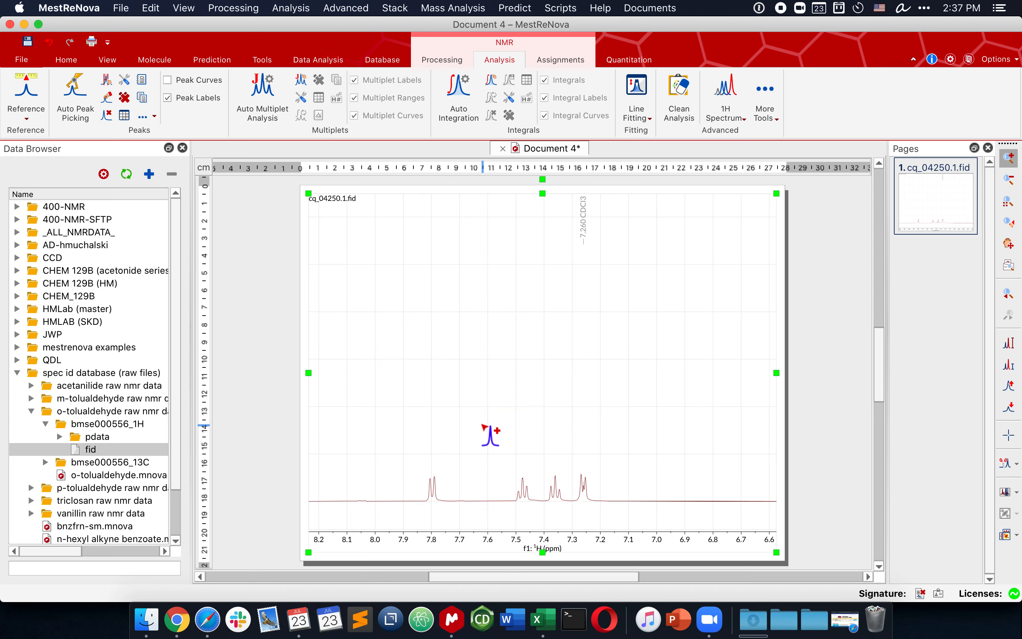
{"action": "scroll", "coordinate": [494, 389], "scroll_direction": "up", "scroll_amount": 5}
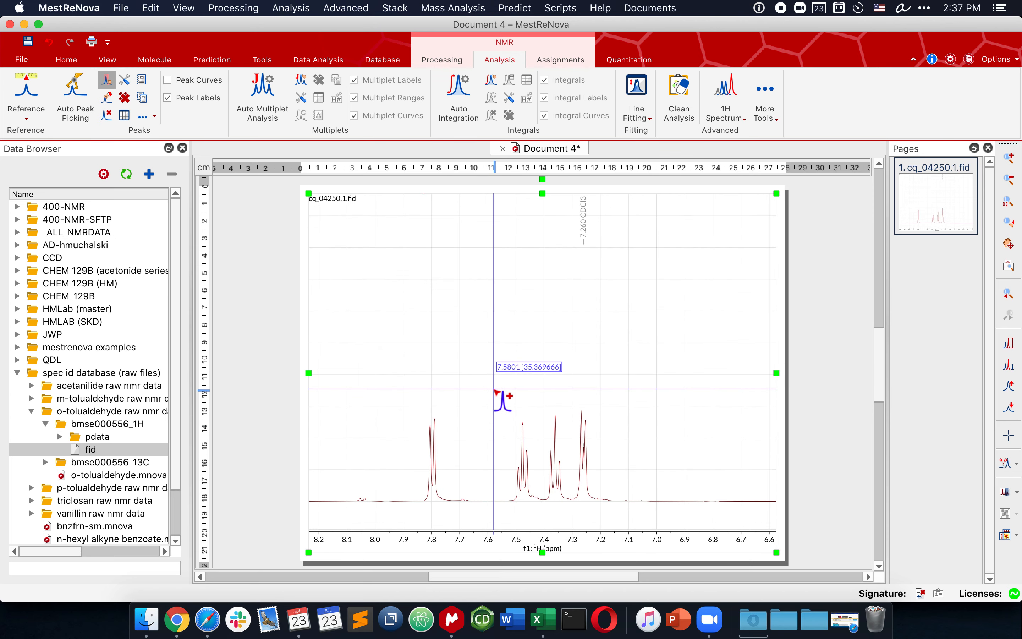
{"action": "scroll", "coordinate": [493, 390], "scroll_direction": "up", "scroll_amount": 3}
{"action": "scroll", "coordinate": [494, 389], "scroll_direction": "down", "scroll_amount": 1}
{"action": "scroll", "coordinate": [495, 391], "scroll_direction": "up", "scroll_amount": 2}
{"action": "scroll", "coordinate": [495, 391], "scroll_direction": "down", "scroll_amount": 2}
{"action": "scroll", "coordinate": [494, 391], "scroll_direction": "up", "scroll_amount": 1}
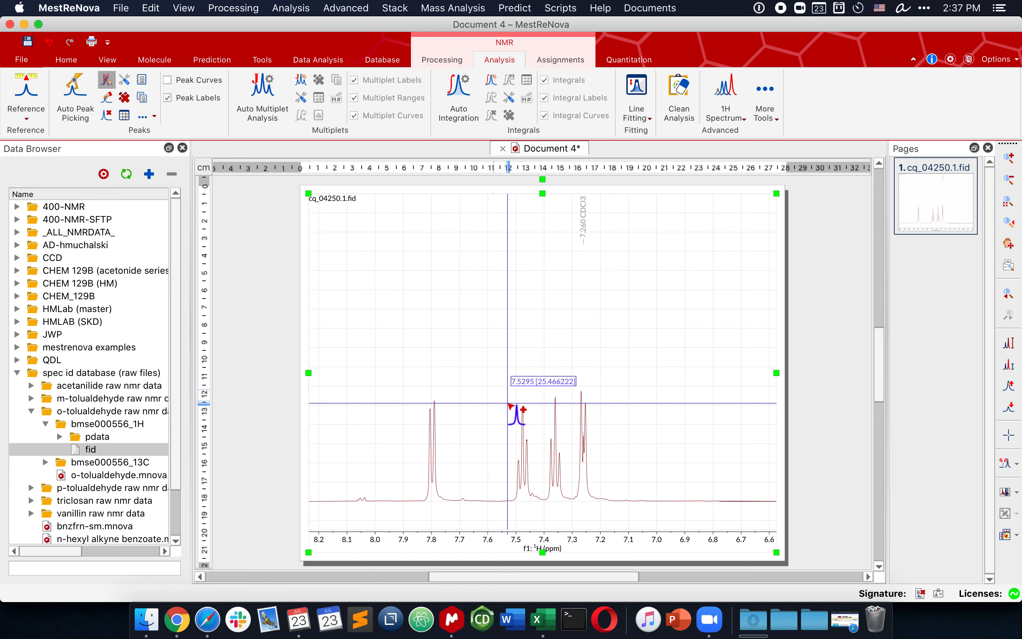
{"action": "left_click", "coordinate": [407, 436]}
{"action": "left_click_drag", "start_coordinate": [407, 436], "coordinate": [450, 439]}
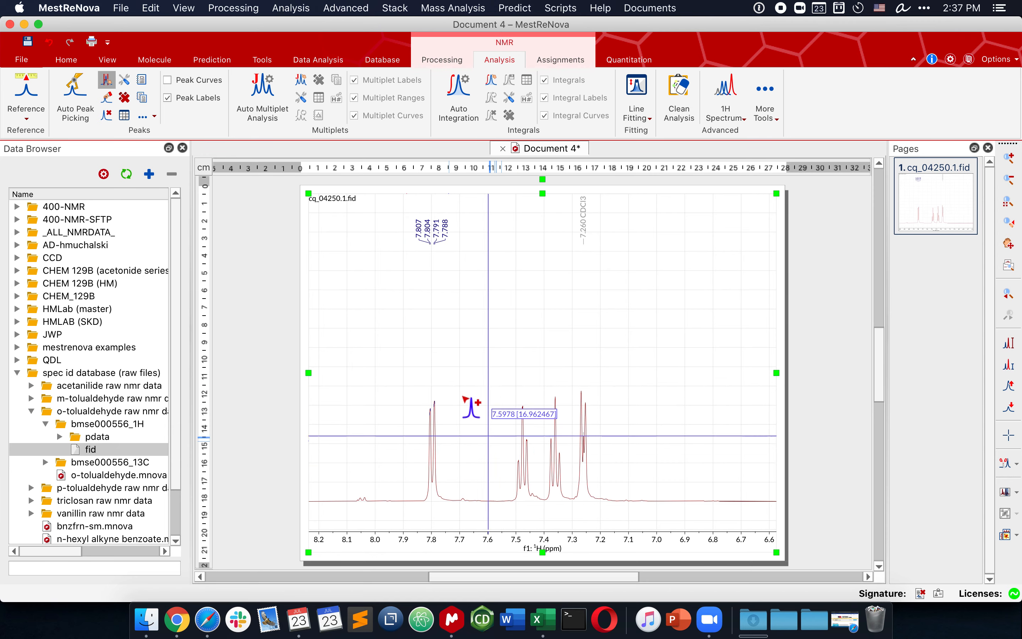
{"action": "left_click_drag", "start_coordinate": [501, 473], "coordinate": [535, 481]}
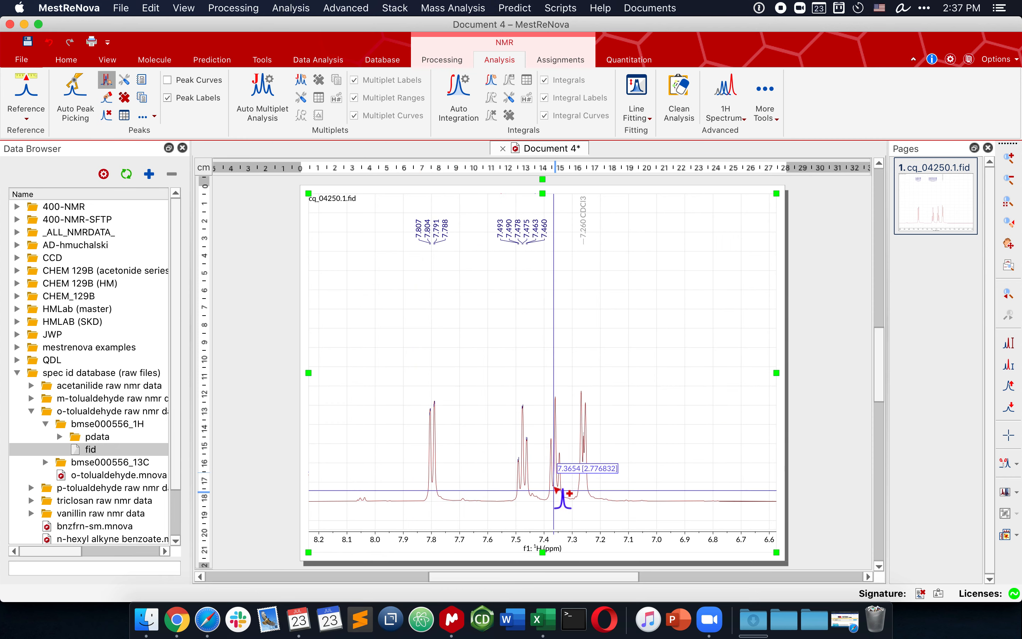
{"action": "left_click_drag", "start_coordinate": [541, 475], "coordinate": [619, 480]}
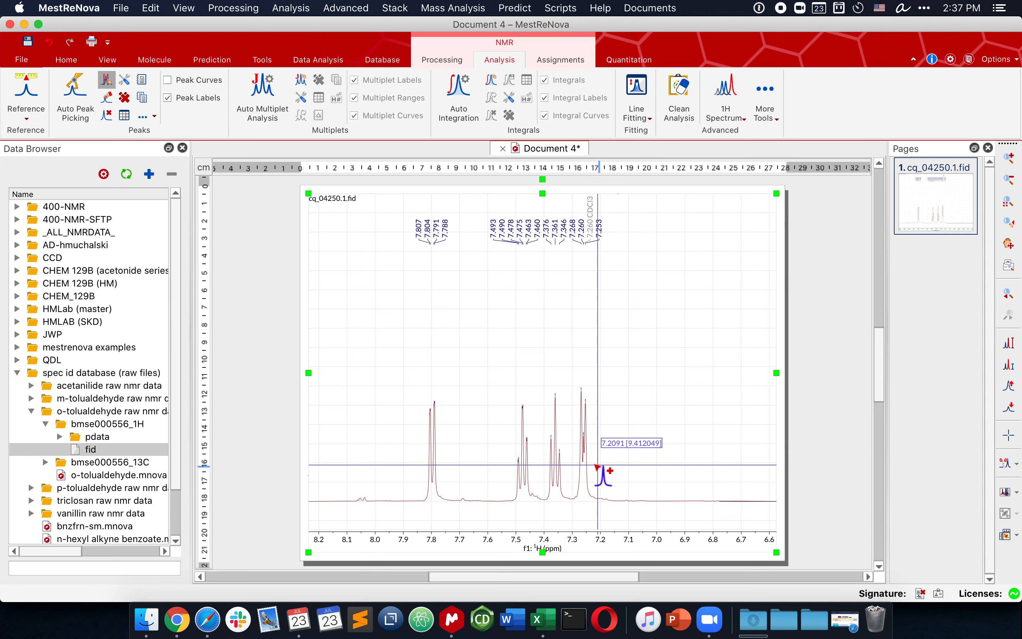
Peak-pick the tall methyl singlet near 2.7 ppm manually and return to the full spectrum
{"action": "key", "text": "f"}
{"action": "key", "text": "z"}
{"action": "left_click_drag", "start_coordinate": [575, 438], "coordinate": [641, 434]}
{"action": "scroll", "coordinate": [616, 472], "scroll_direction": "down", "scroll_amount": 3}
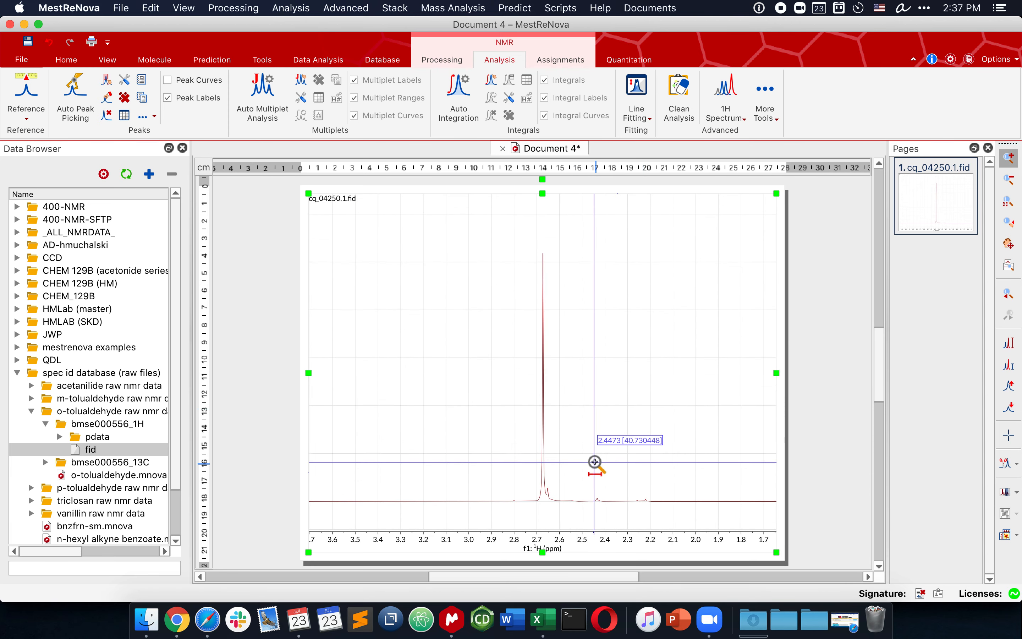
{"action": "key", "text": "k"}
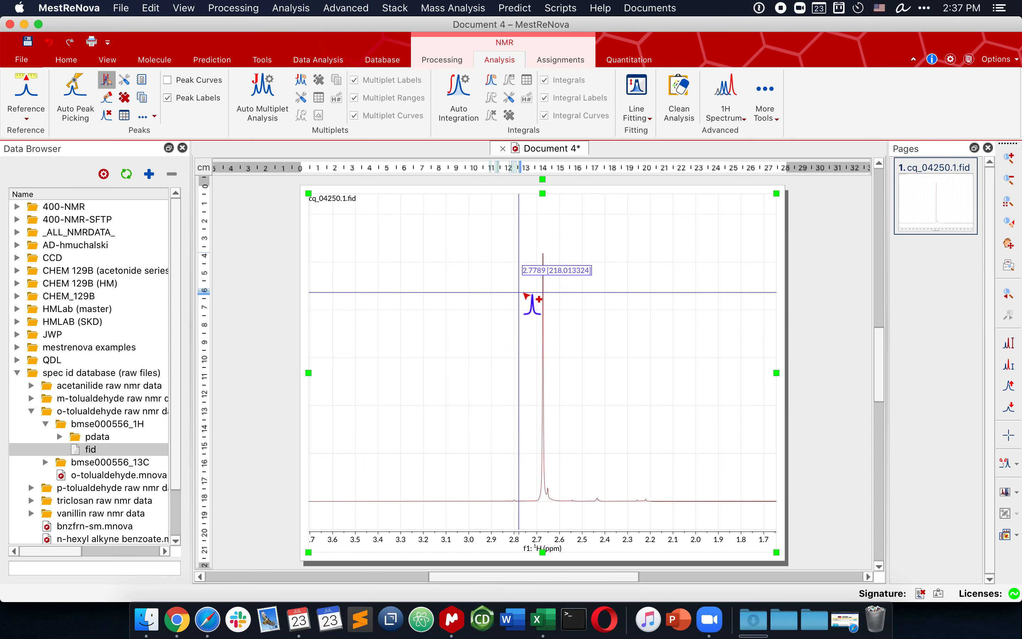
{"action": "left_click_drag", "start_coordinate": [523, 293], "coordinate": [561, 315]}
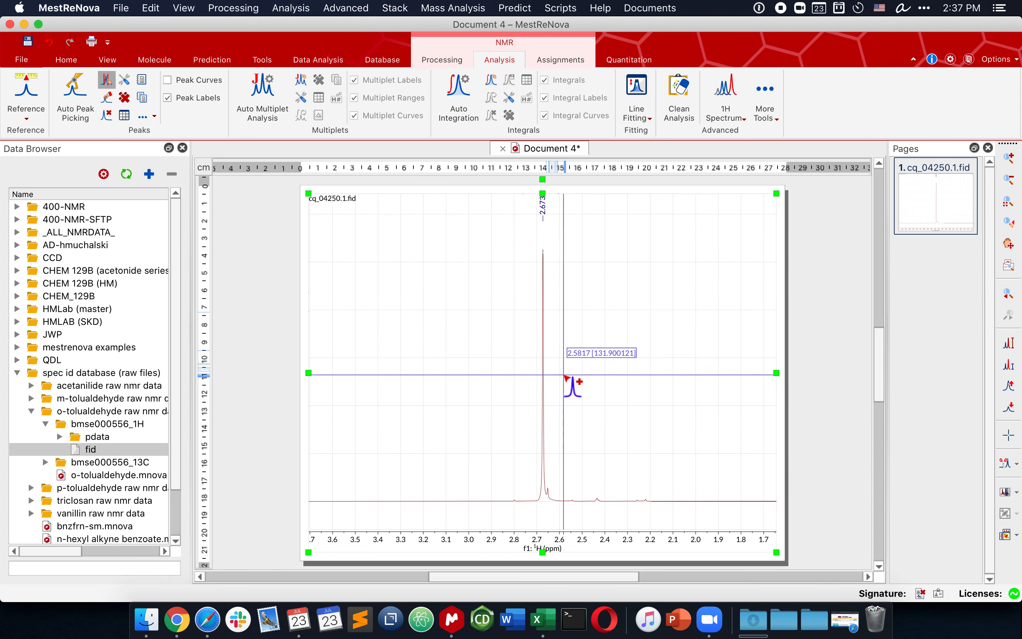
{"action": "key", "text": "f"}
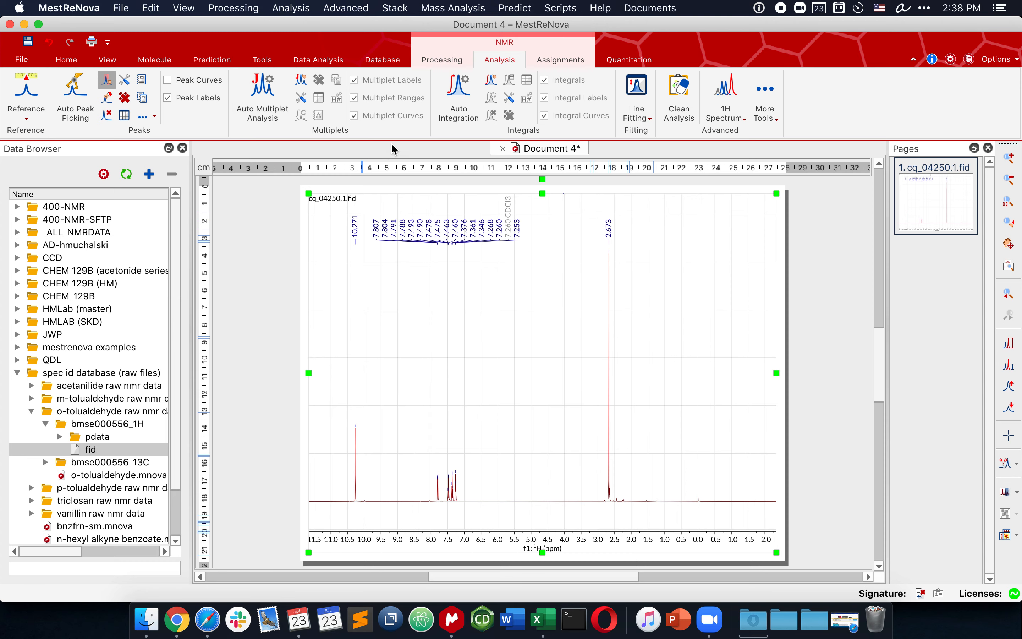
Integrate the aldehyde singlet near 10.27 ppm manually, from about 10.30 to 10.22 ppm
{"action": "left_click", "coordinate": [458, 90]}
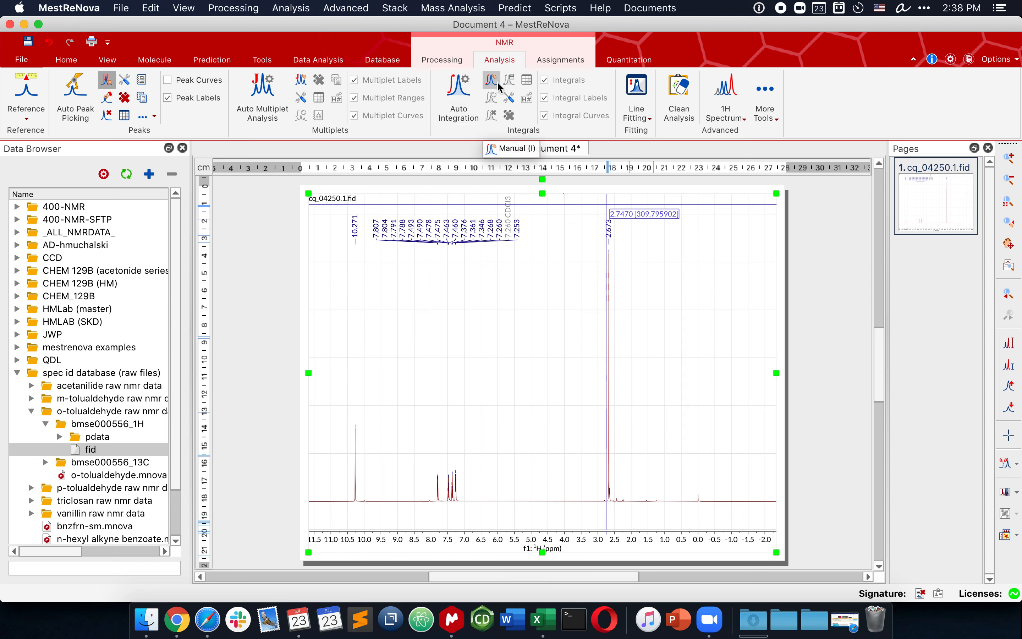
{"action": "left_click", "coordinate": [498, 84]}
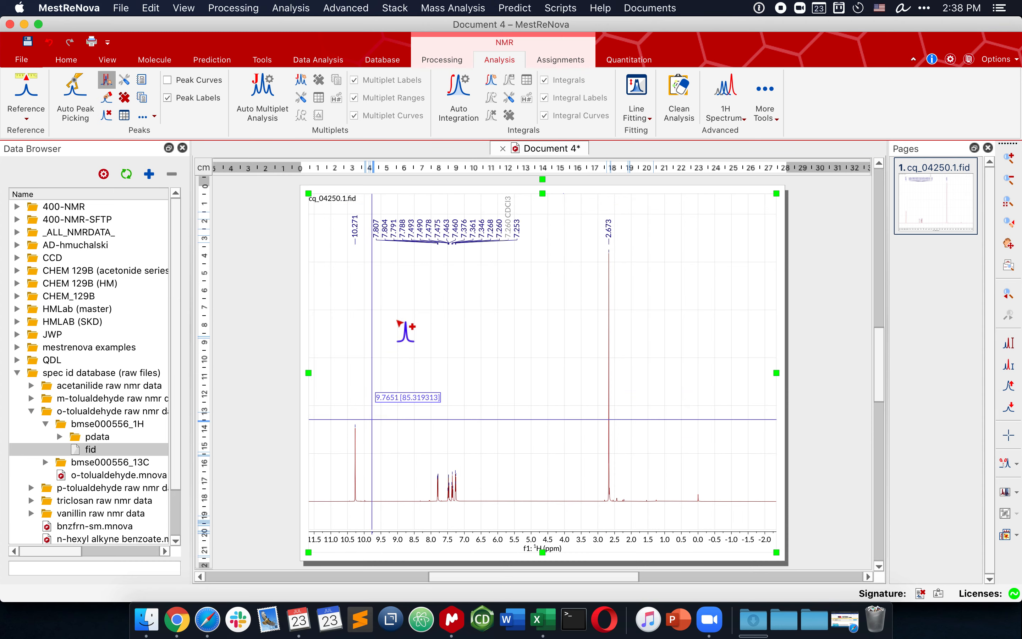
{"action": "key", "text": "Escape"}
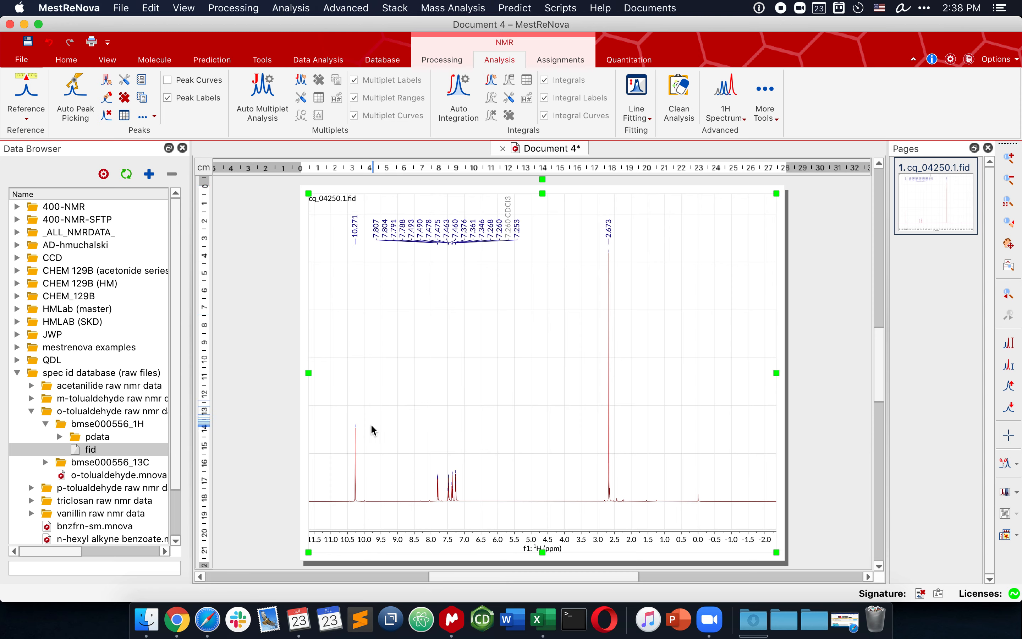
{"action": "key", "text": "z"}
{"action": "left_click_drag", "start_coordinate": [324, 424], "coordinate": [705, 420]}
{"action": "left_click_drag", "start_coordinate": [408, 419], "coordinate": [564, 424]}
{"action": "scroll", "coordinate": [563, 423], "scroll_direction": "up", "scroll_amount": 2}
{"action": "key", "text": "i"}
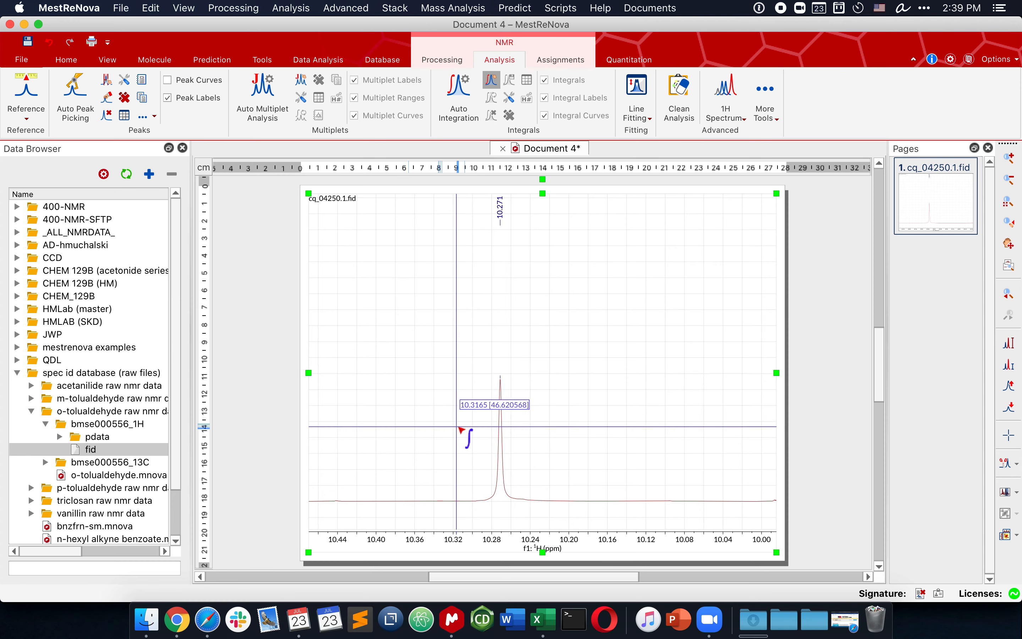
{"action": "left_click_drag", "start_coordinate": [472, 427], "coordinate": [549, 428]}
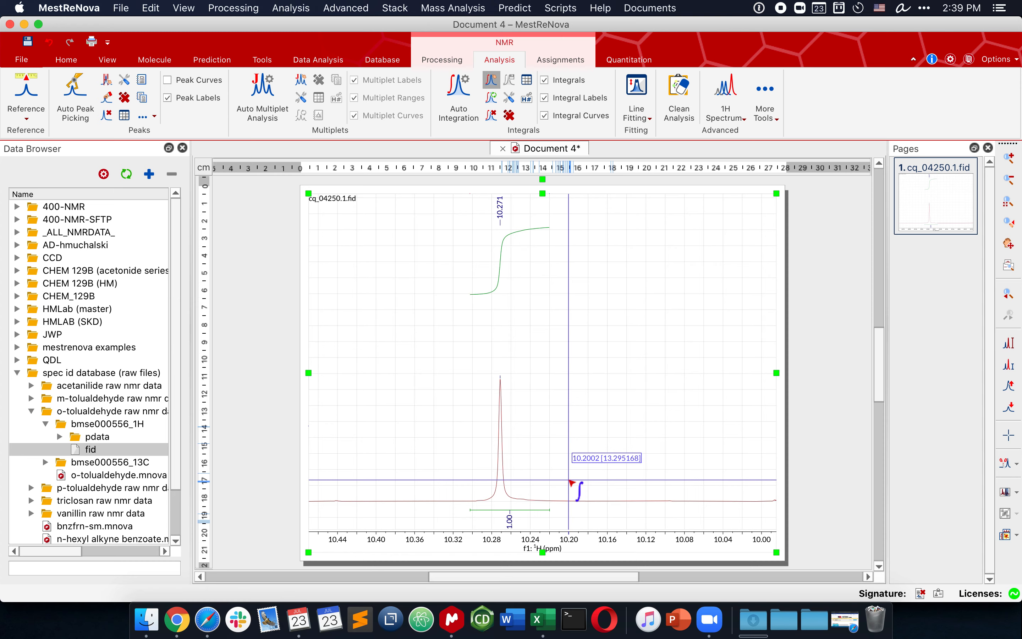
Integrate the four aromatic multiplets manually as separate regions between about 7.85 and 7.16 ppm, starting with the doublet near 7.8 ppm
{"action": "key", "text": "f"}
{"action": "key", "text": "z"}
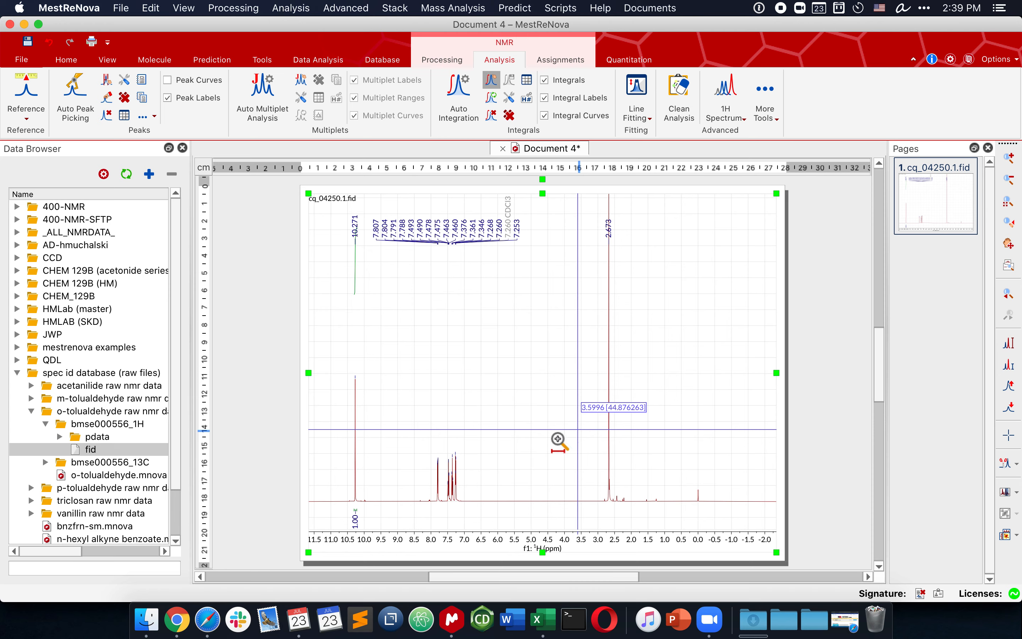
{"action": "left_click_drag", "start_coordinate": [416, 430], "coordinate": [648, 406]}
{"action": "scroll", "coordinate": [535, 425], "scroll_direction": "up", "scroll_amount": 3}
{"action": "key", "text": "i"}
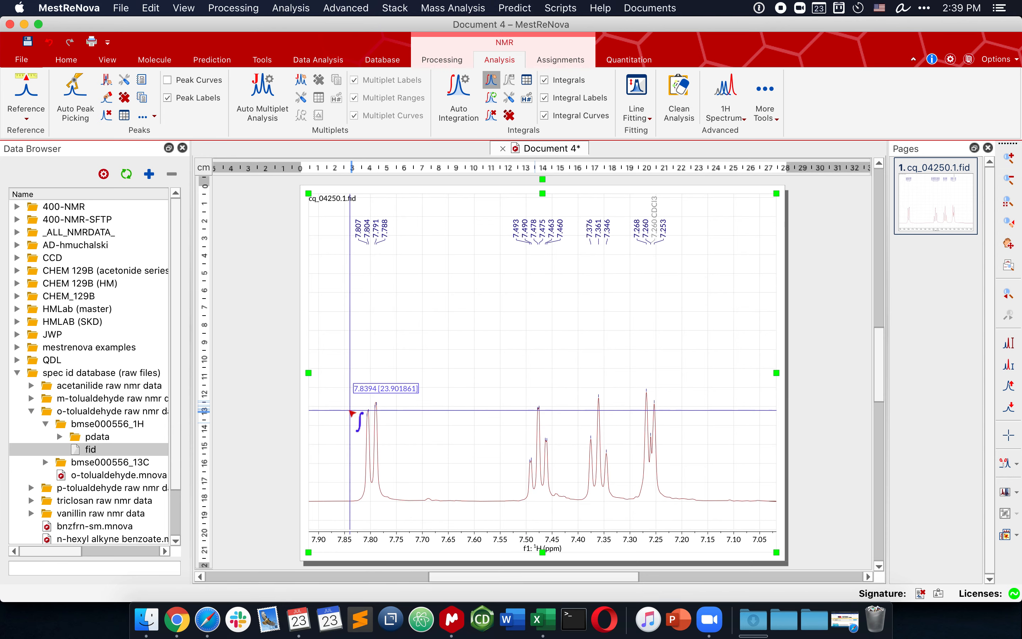
{"action": "left_click_drag", "start_coordinate": [345, 410], "coordinate": [418, 414]}
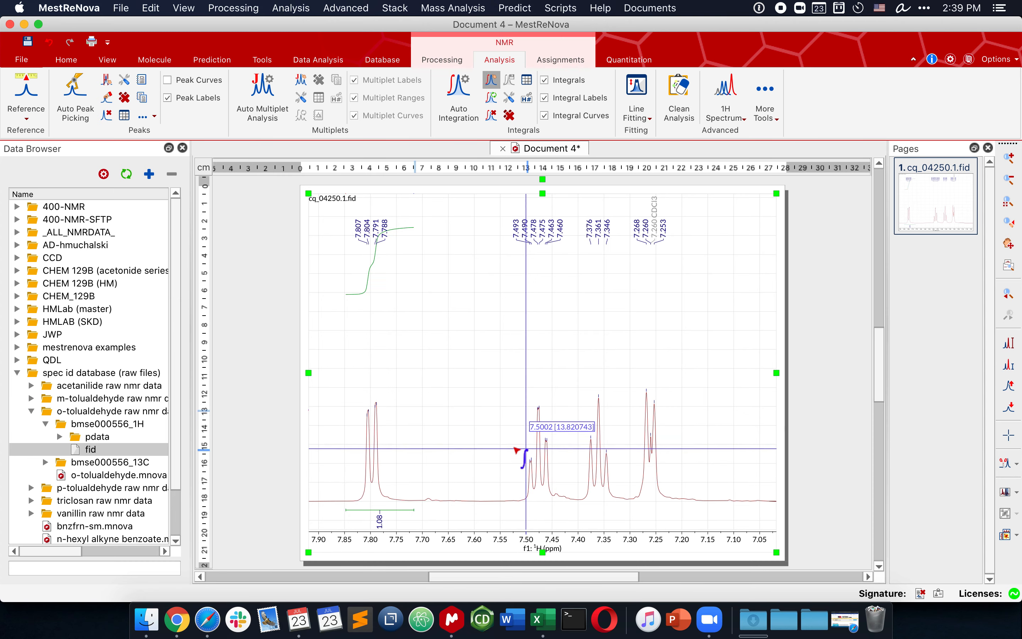
{"action": "left_click_drag", "start_coordinate": [509, 447], "coordinate": [578, 446]}
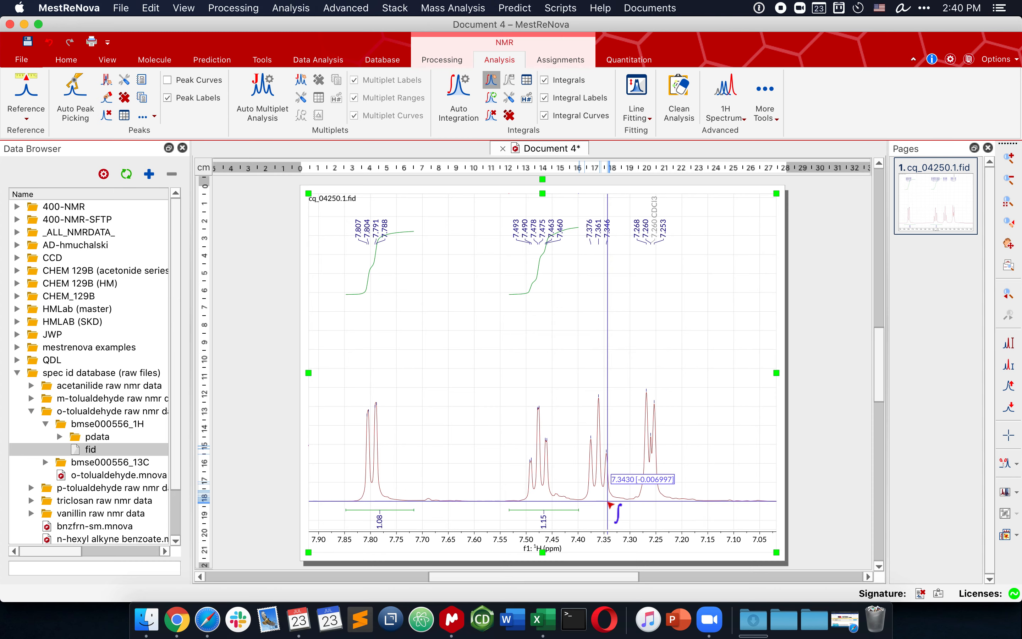
{"action": "left_click_drag", "start_coordinate": [581, 487], "coordinate": [703, 488]}
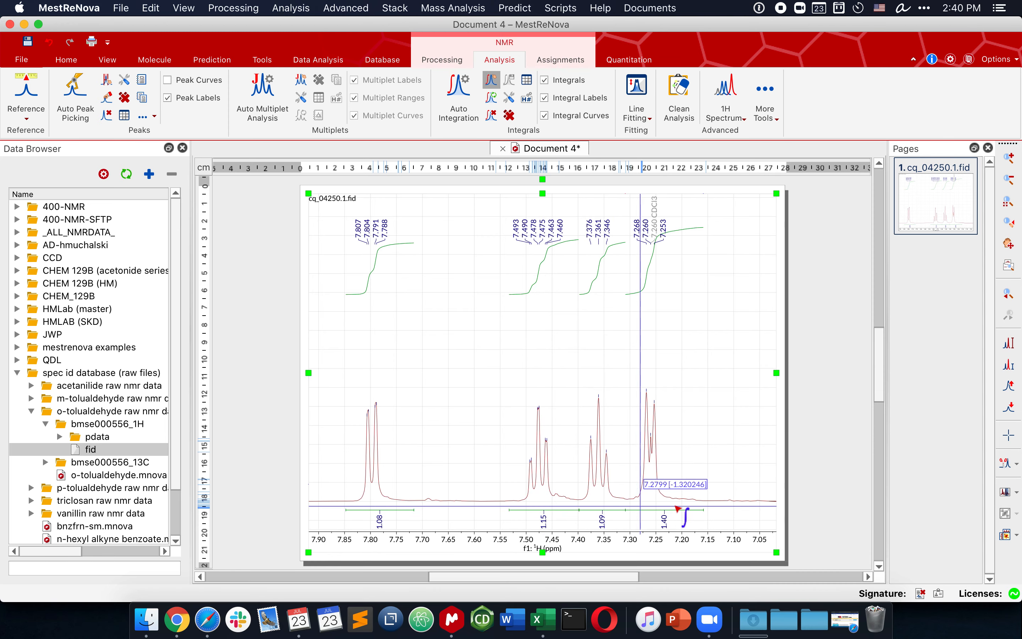
Integrate the methyl singlet near 2.67 ppm manually, from about 2.77 to 2.56 ppm
{"action": "key", "text": "f"}
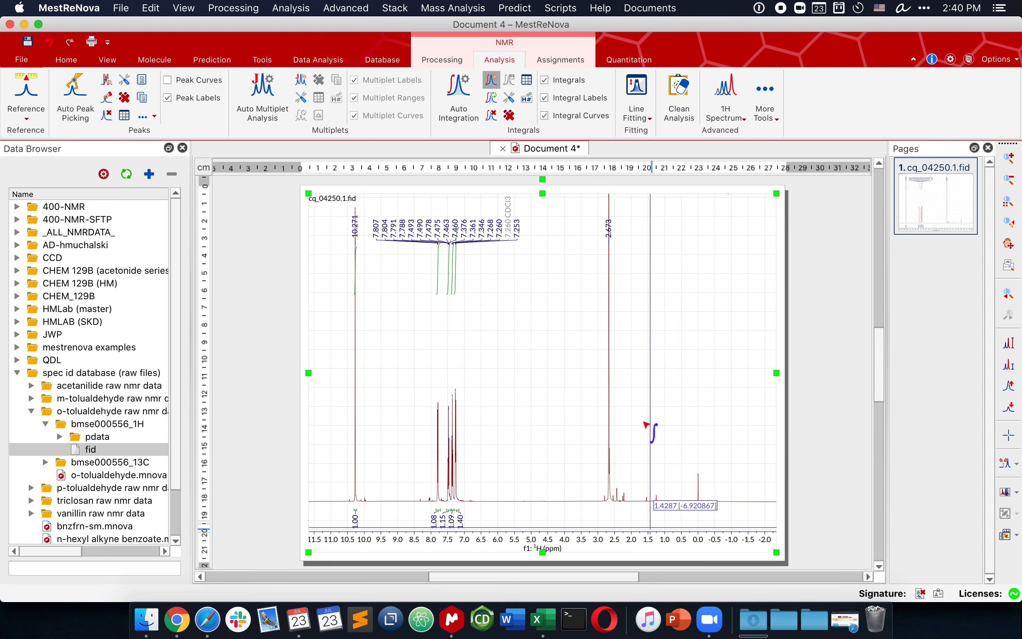
{"action": "key", "text": "z"}
{"action": "left_click_drag", "start_coordinate": [578, 433], "coordinate": [659, 433]}
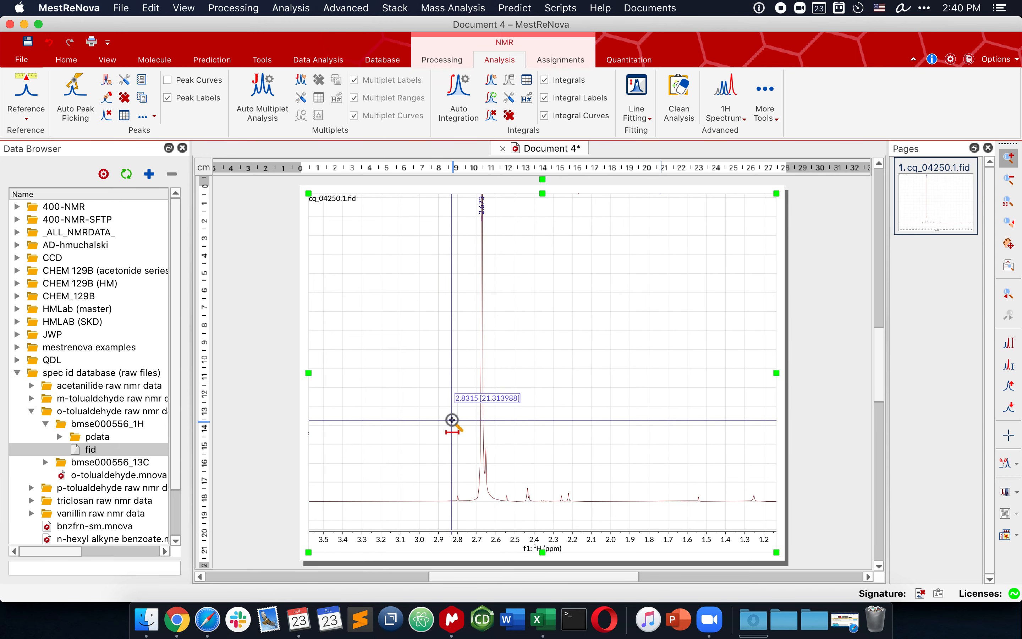
{"action": "left_click_drag", "start_coordinate": [451, 419], "coordinate": [564, 424]}
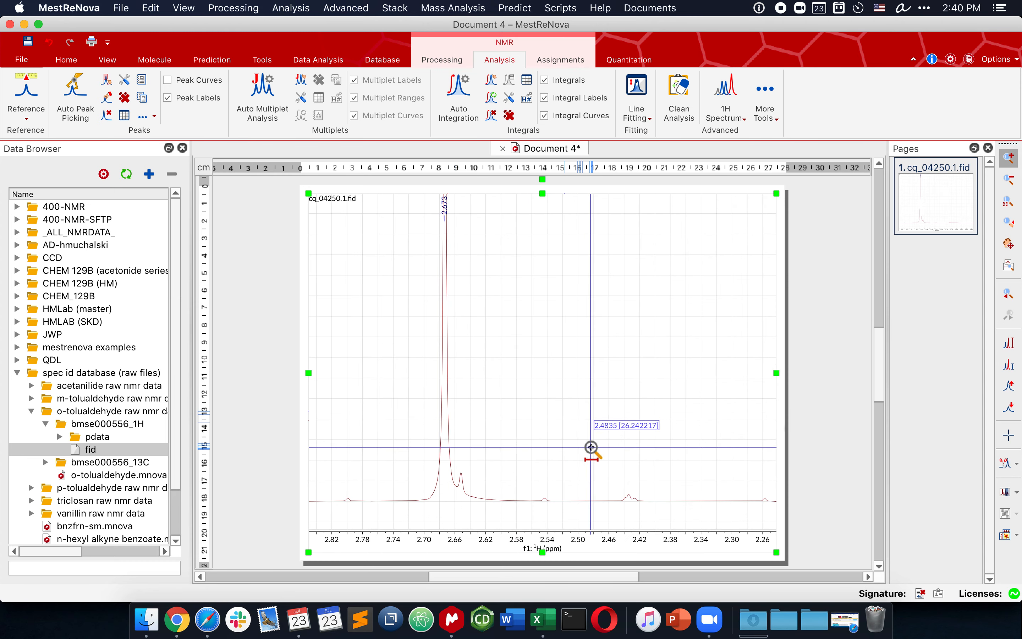
{"action": "key", "text": "i"}
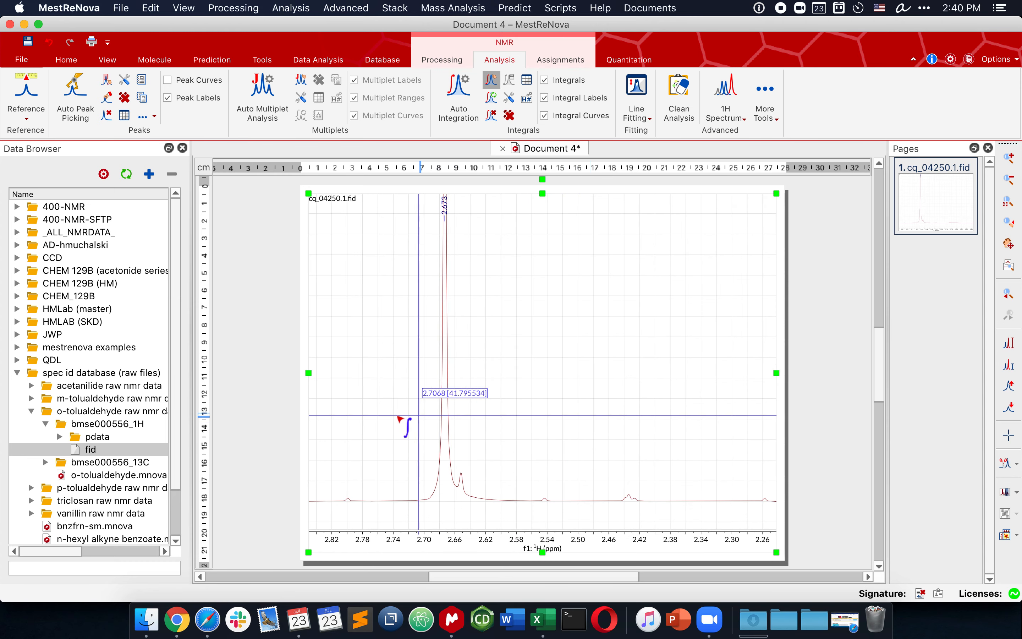
{"action": "left_click_drag", "start_coordinate": [371, 418], "coordinate": [532, 417]}
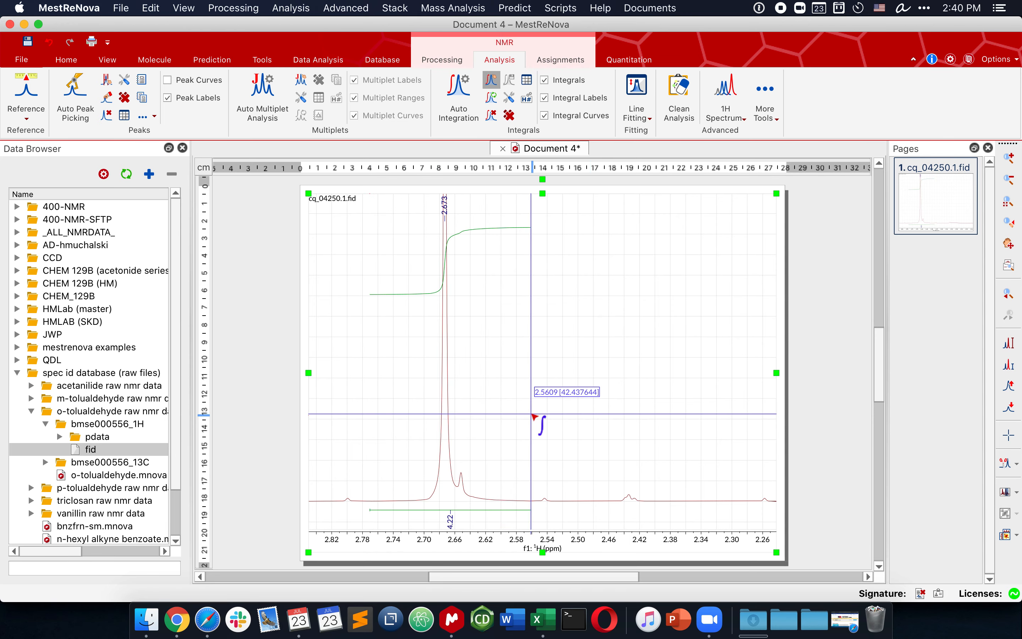
Show the full spectrum and lower its intensity until the tall methyl peak fits within the page
{"action": "key", "text": "f"}
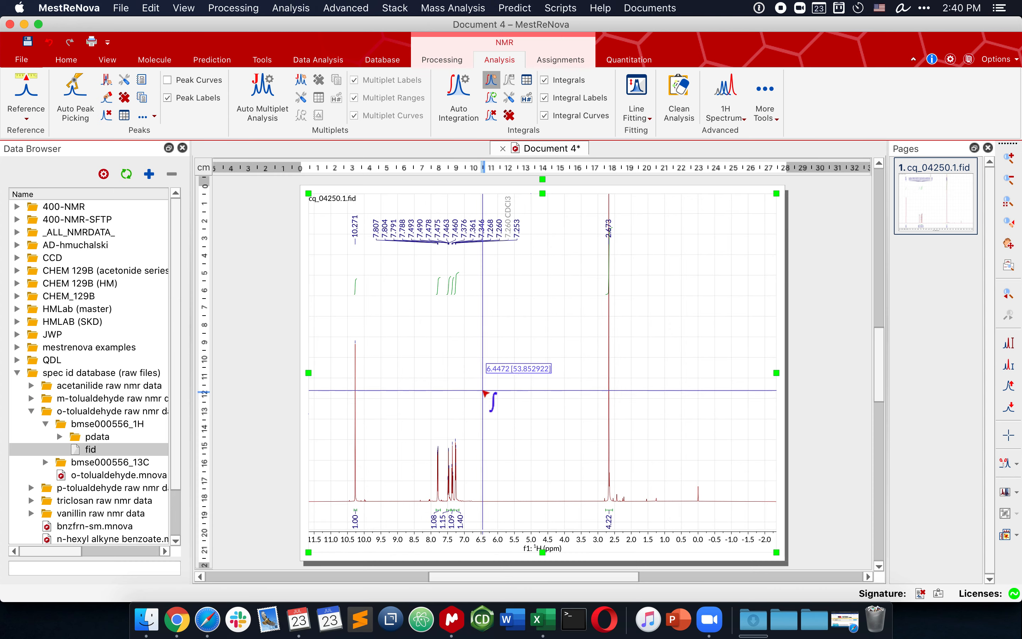
{"action": "scroll", "coordinate": [613, 424], "scroll_direction": "down", "scroll_amount": 3}
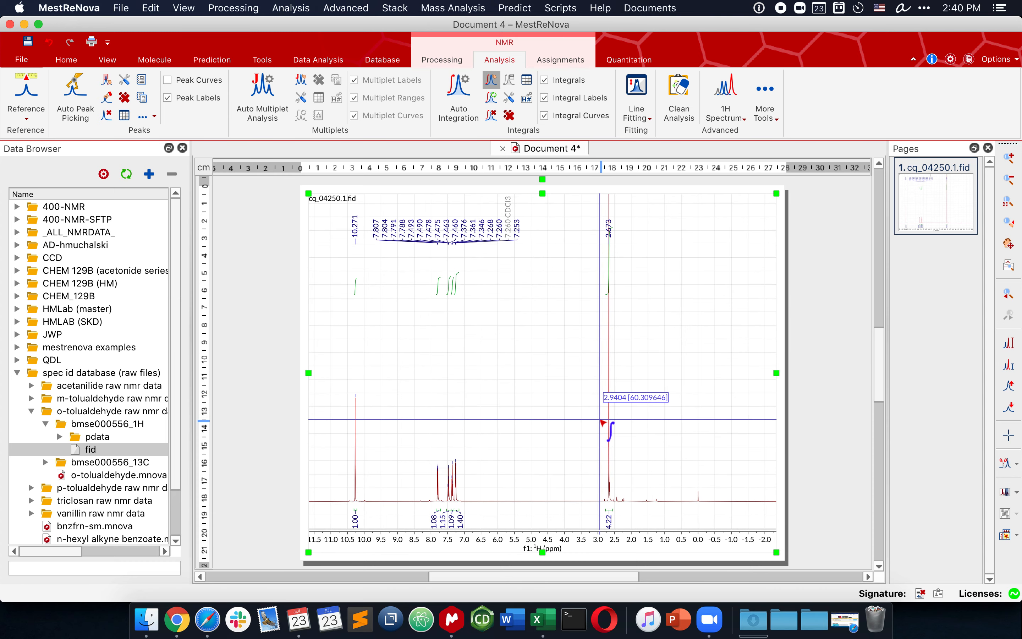
{"action": "scroll", "coordinate": [602, 423], "scroll_direction": "down", "scroll_amount": 2}
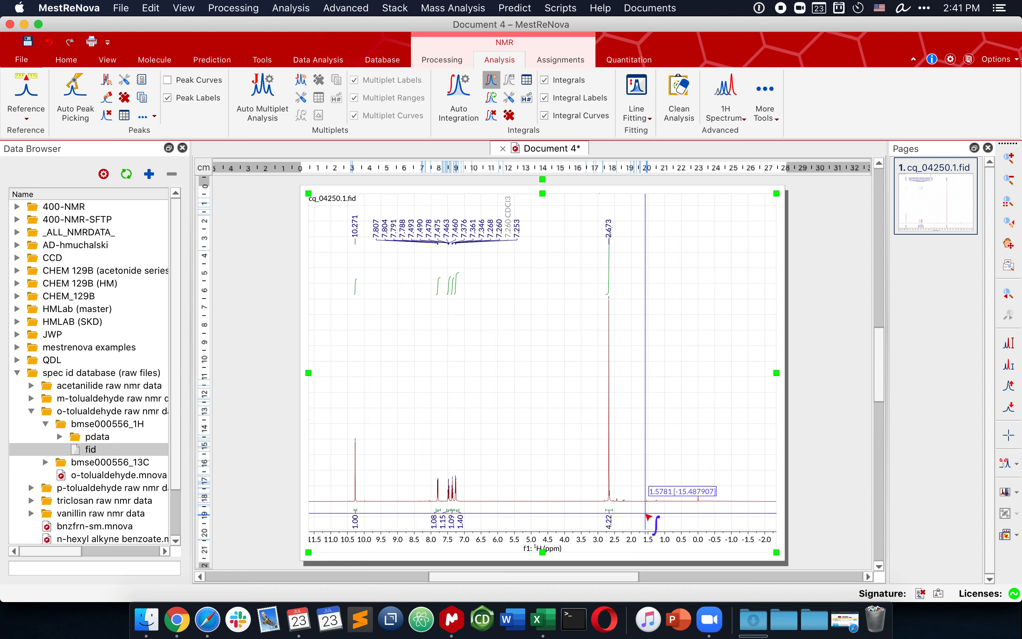
{"action": "key", "text": "Escape"}
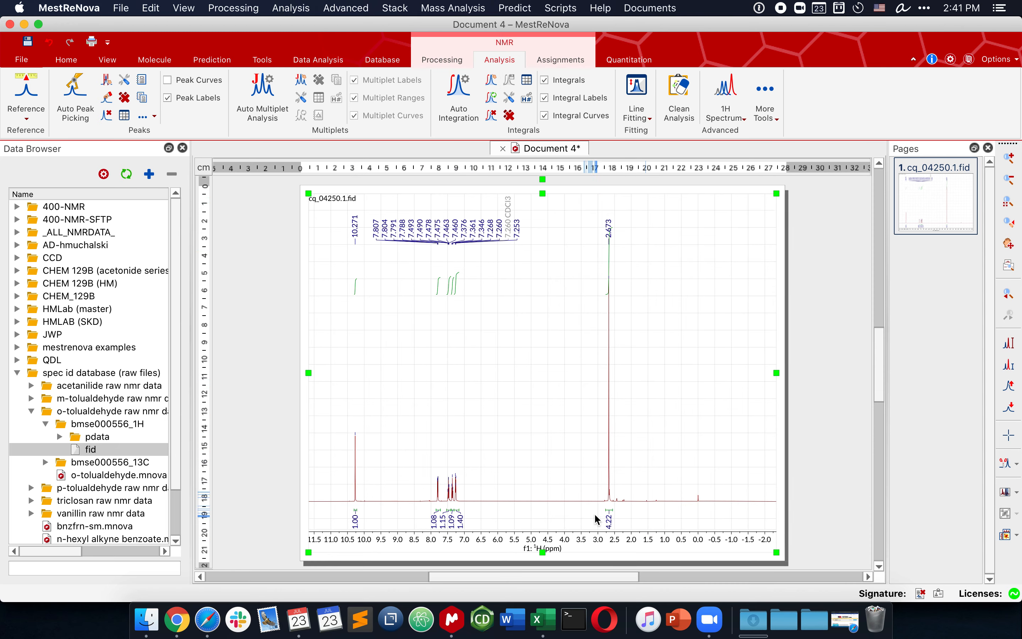
Set the normalized value of the methyl integral near 2.67 ppm to 3 and return to the full spectrum
{"action": "key", "text": "z"}
{"action": "left_click_drag", "start_coordinate": [581, 494], "coordinate": [645, 486]}
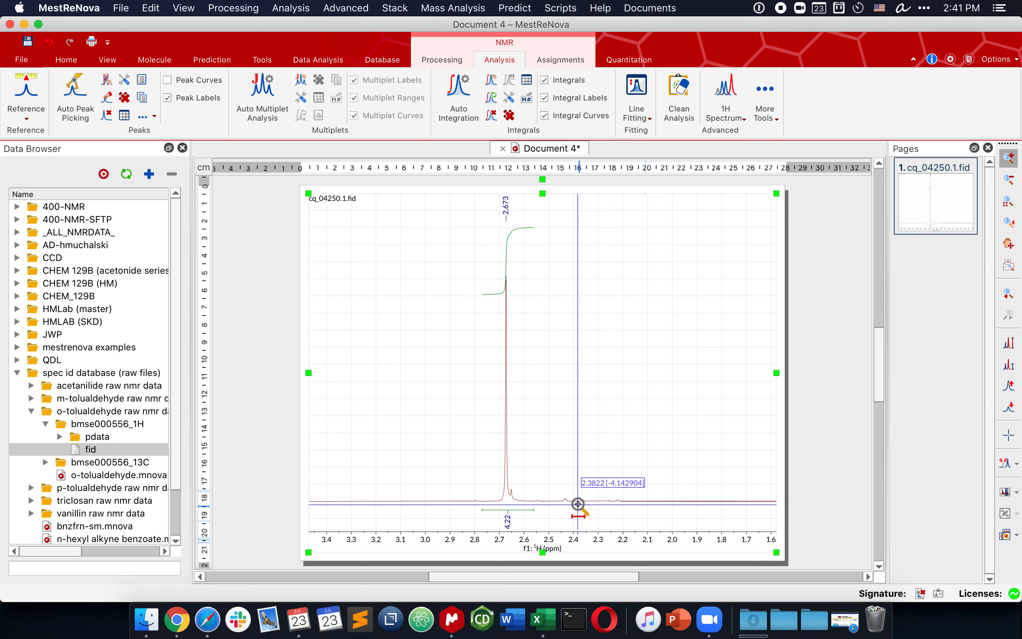
{"action": "key", "text": "i"}
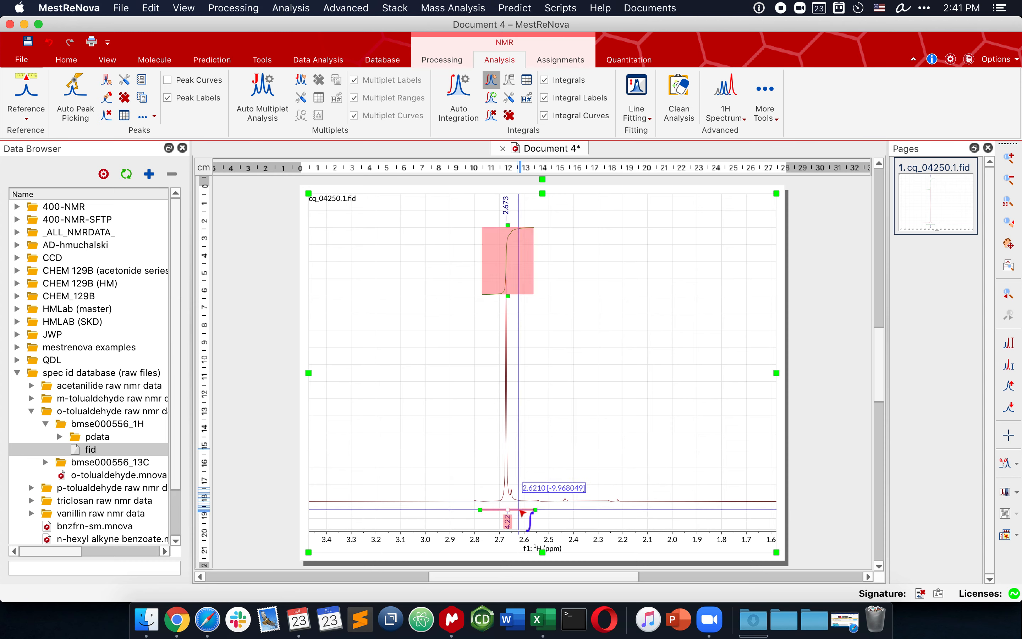
{"action": "right_click", "coordinate": [522, 513]}
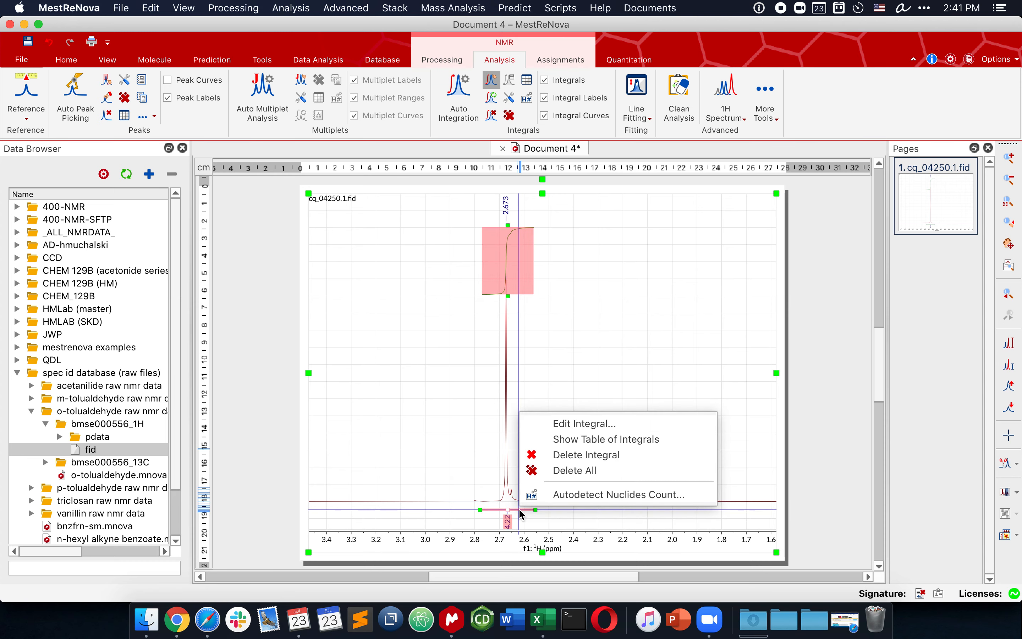
{"action": "left_click", "coordinate": [602, 421]}
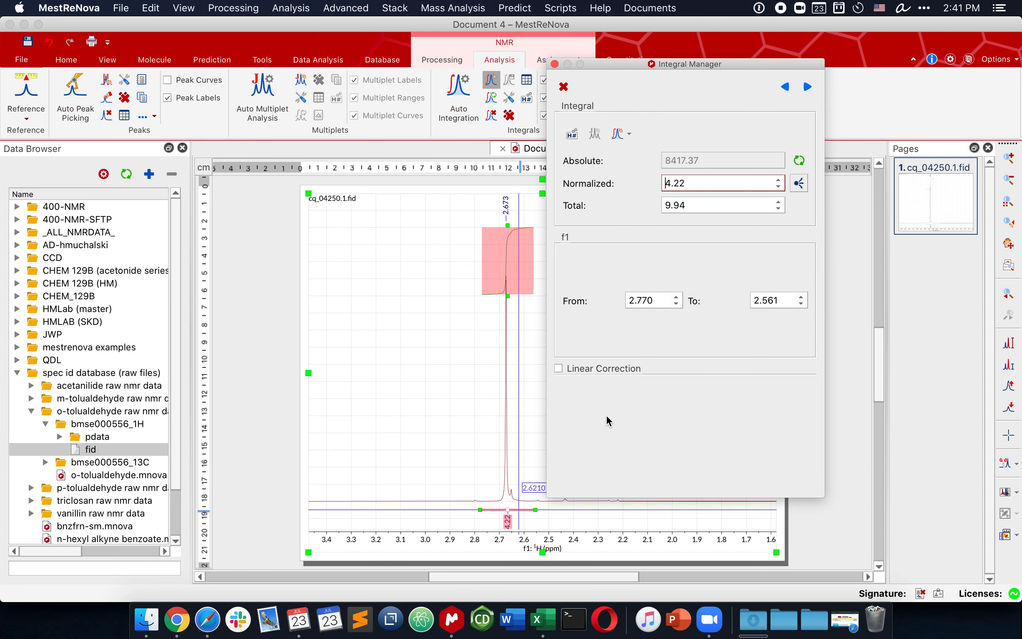
{"action": "left_click", "coordinate": [708, 206]}
{"action": "double_click", "coordinate": [705, 184]}
{"action": "type", "text": "3"}
{"action": "key", "text": "Return"}
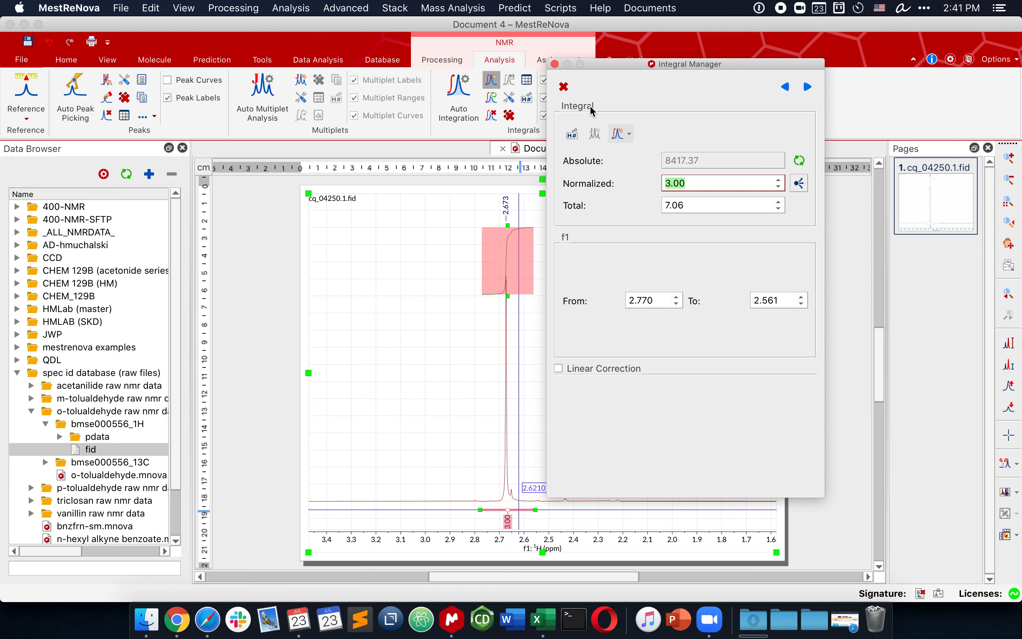
{"action": "left_click", "coordinate": [554, 64]}
{"action": "key", "text": "f"}
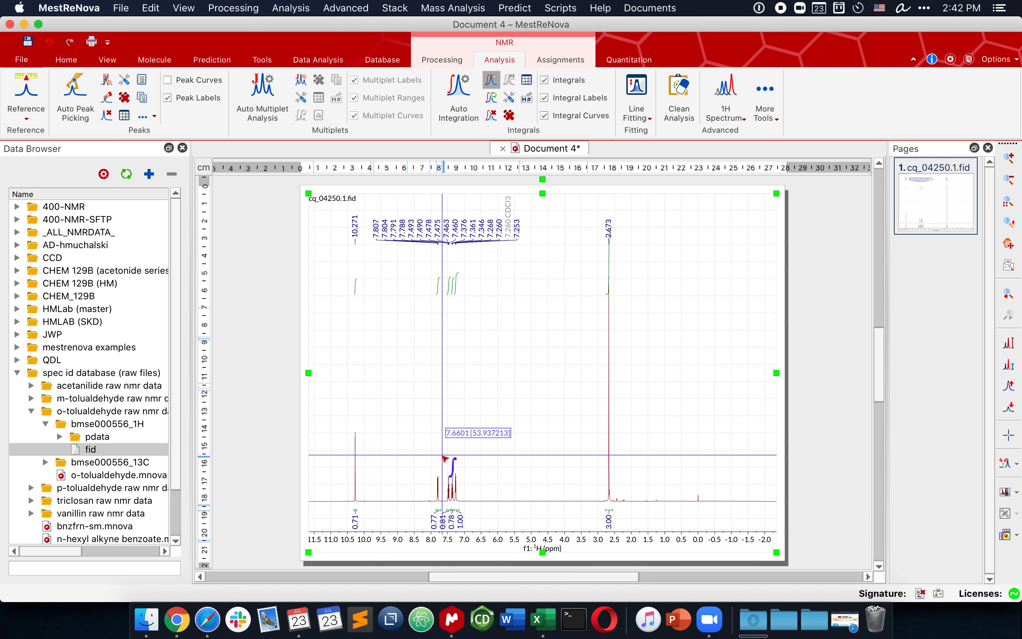
Open the fid file of bmse000552_1H from the m-tolualdehyde raw NMR data folder as a new page
{"action": "left_click", "coordinate": [31, 399]}
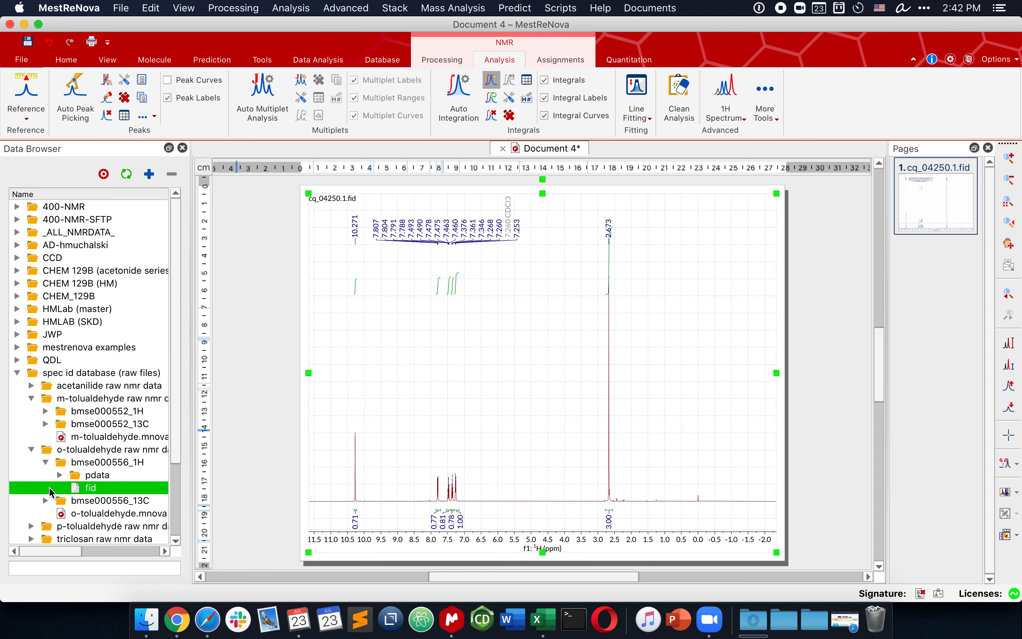
{"action": "left_click", "coordinate": [46, 411]}
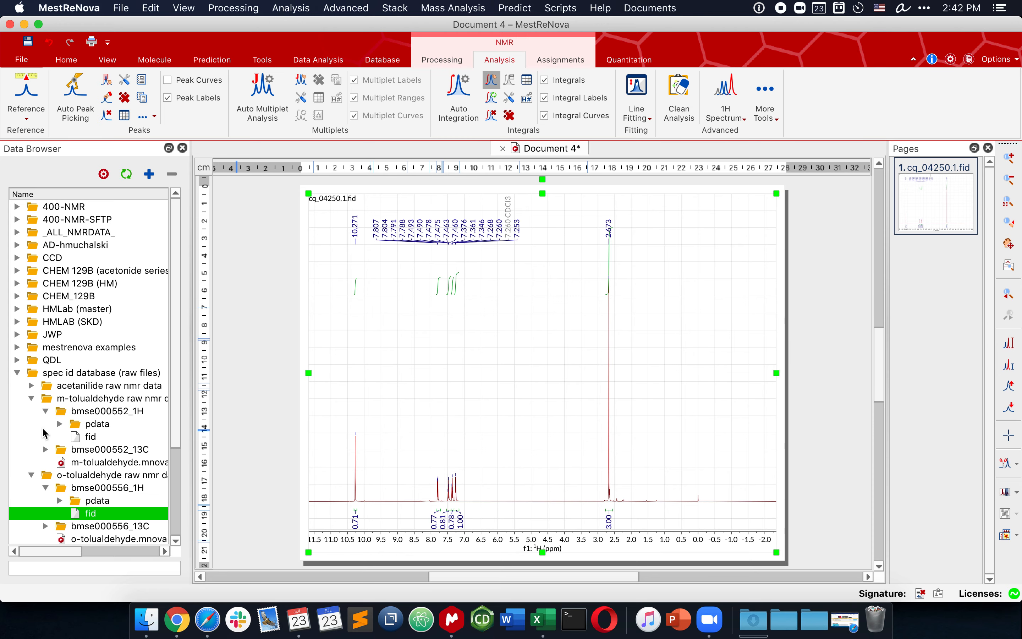
{"action": "double_click", "coordinate": [91, 439]}
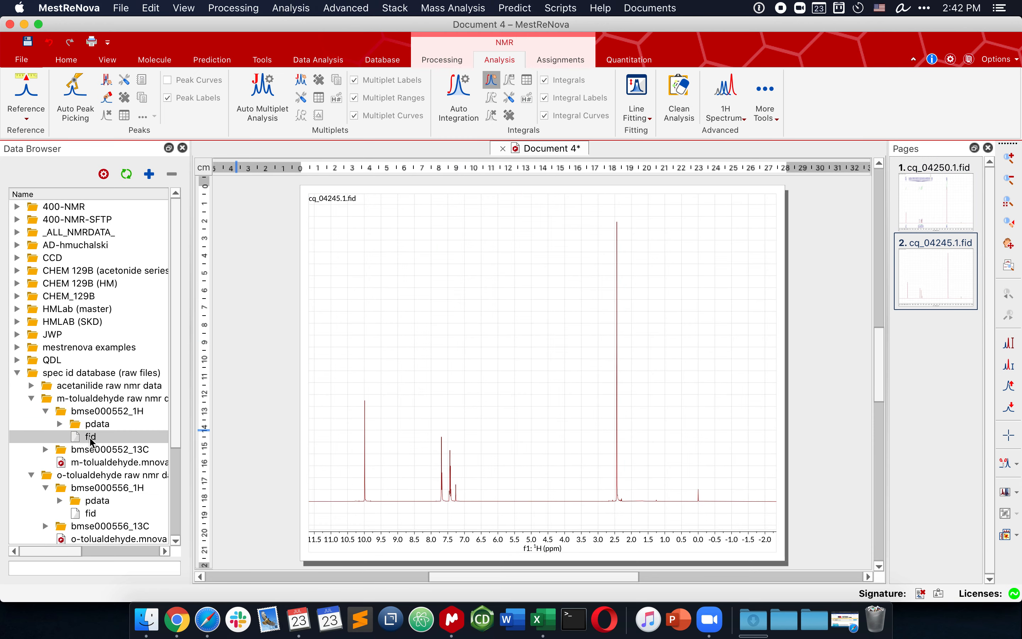